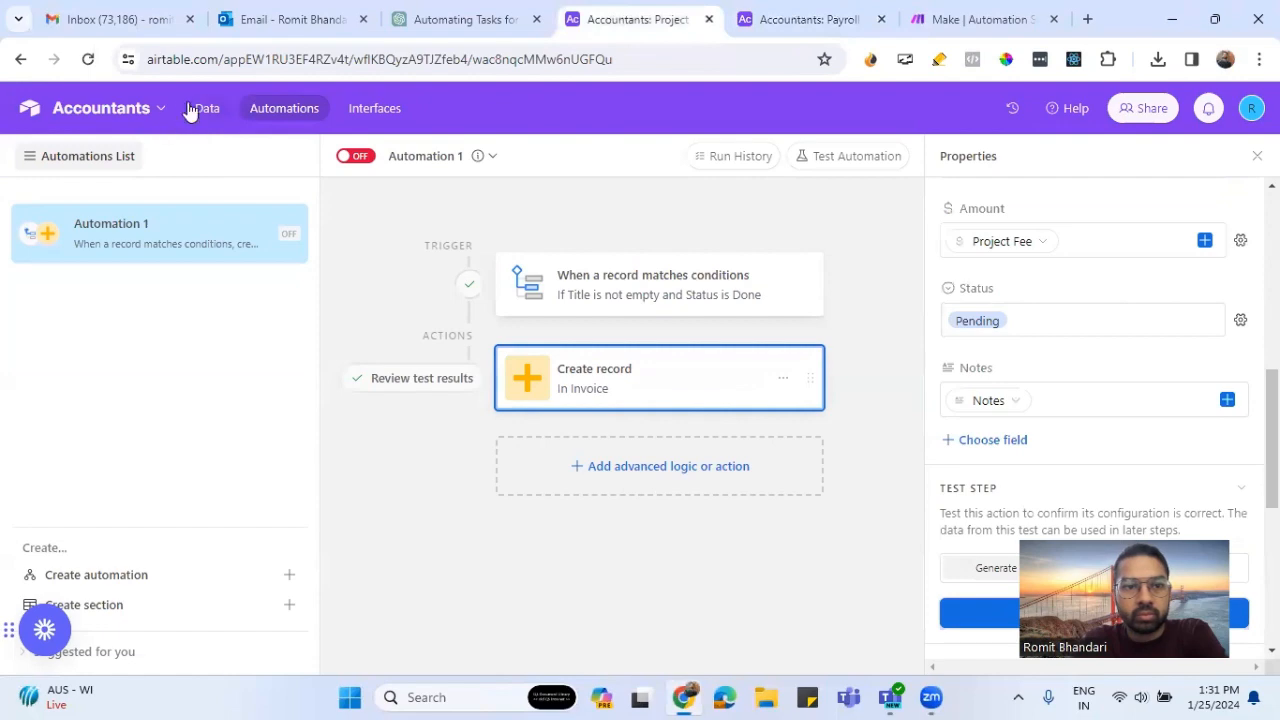
# - Leave Automation 1 without turning it on and examine the Clients table's fields through to the linked Project column
pyautogui.click(193, 111)
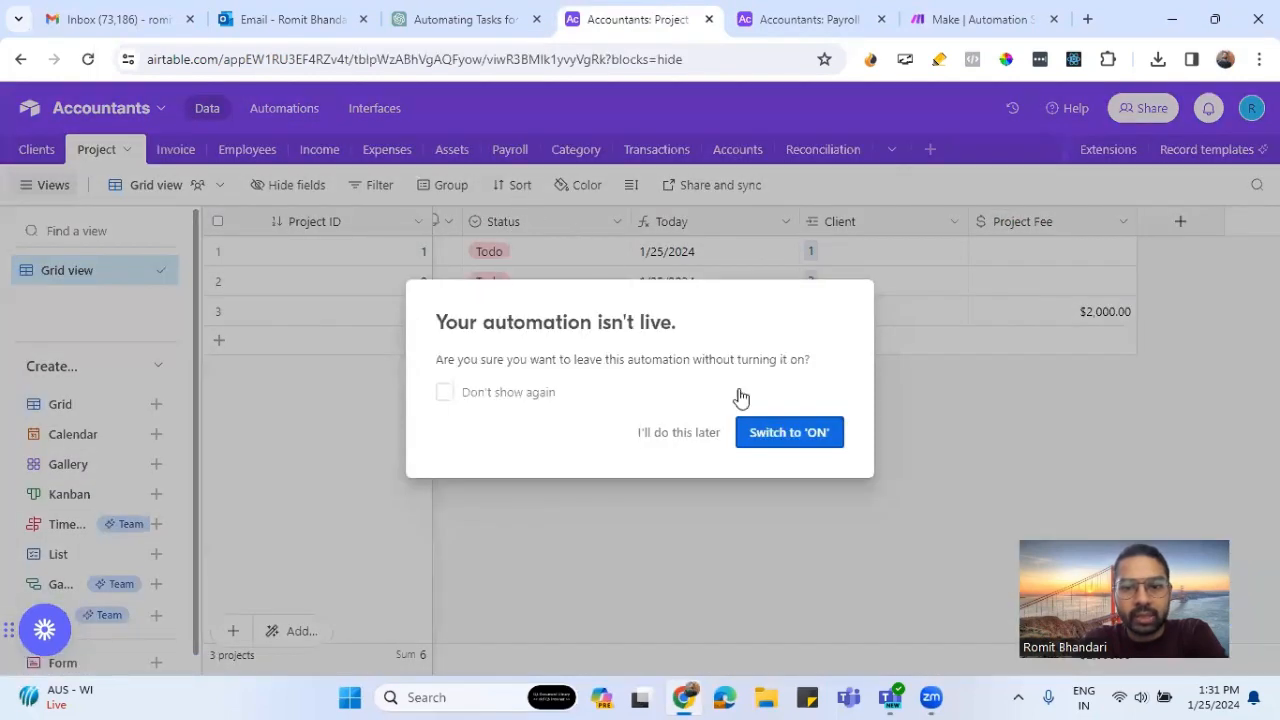
pyautogui.click(680, 432)
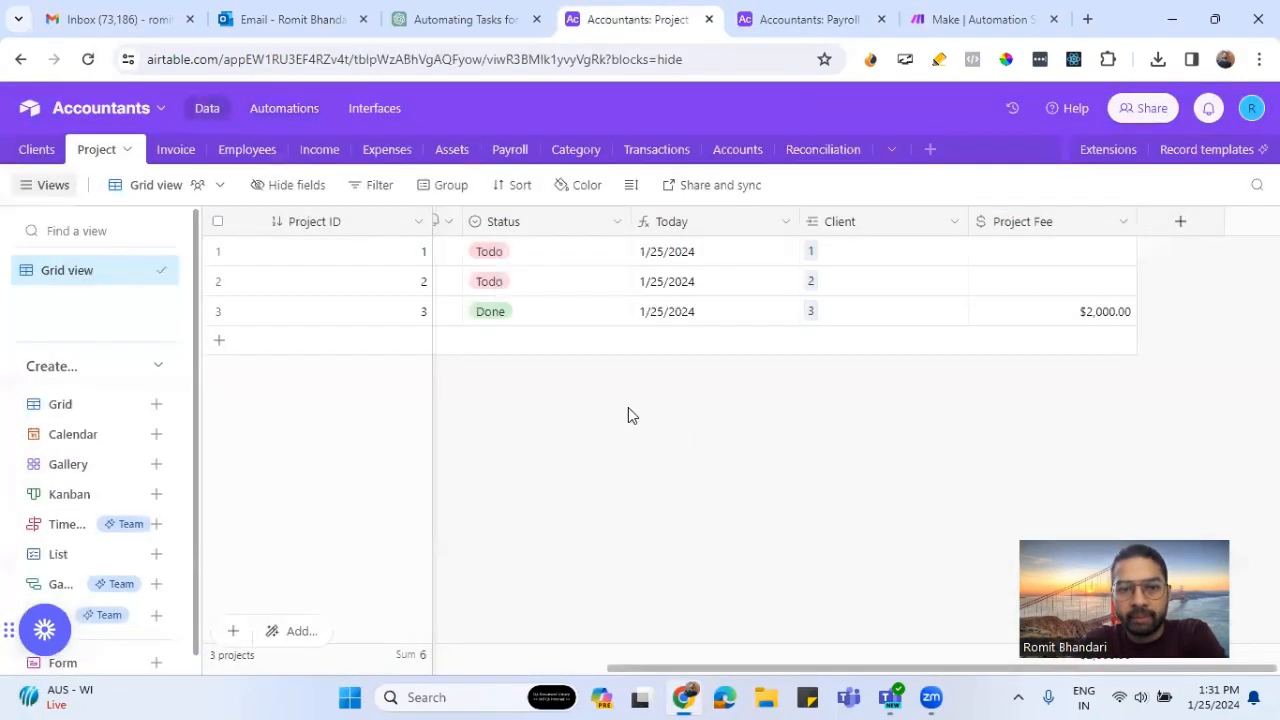
pyautogui.click(38, 152)
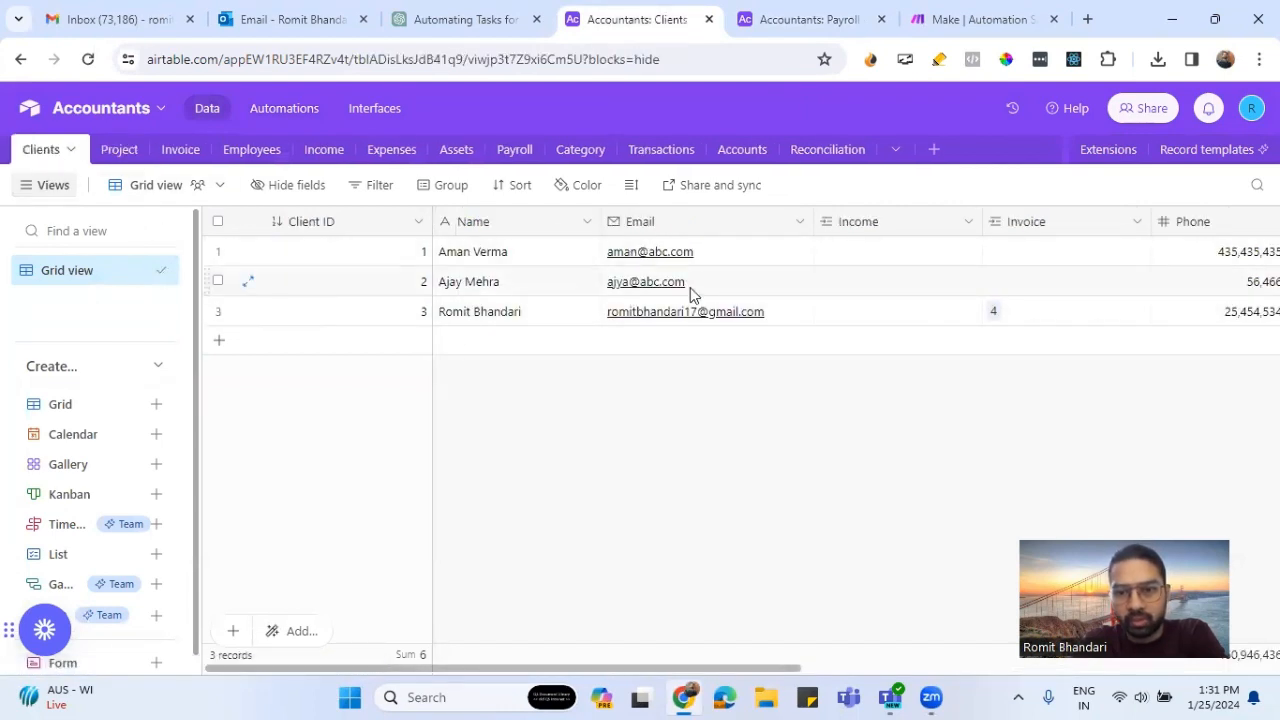
pyautogui.moveTo(757, 667); pyautogui.dragTo(1232, 680)
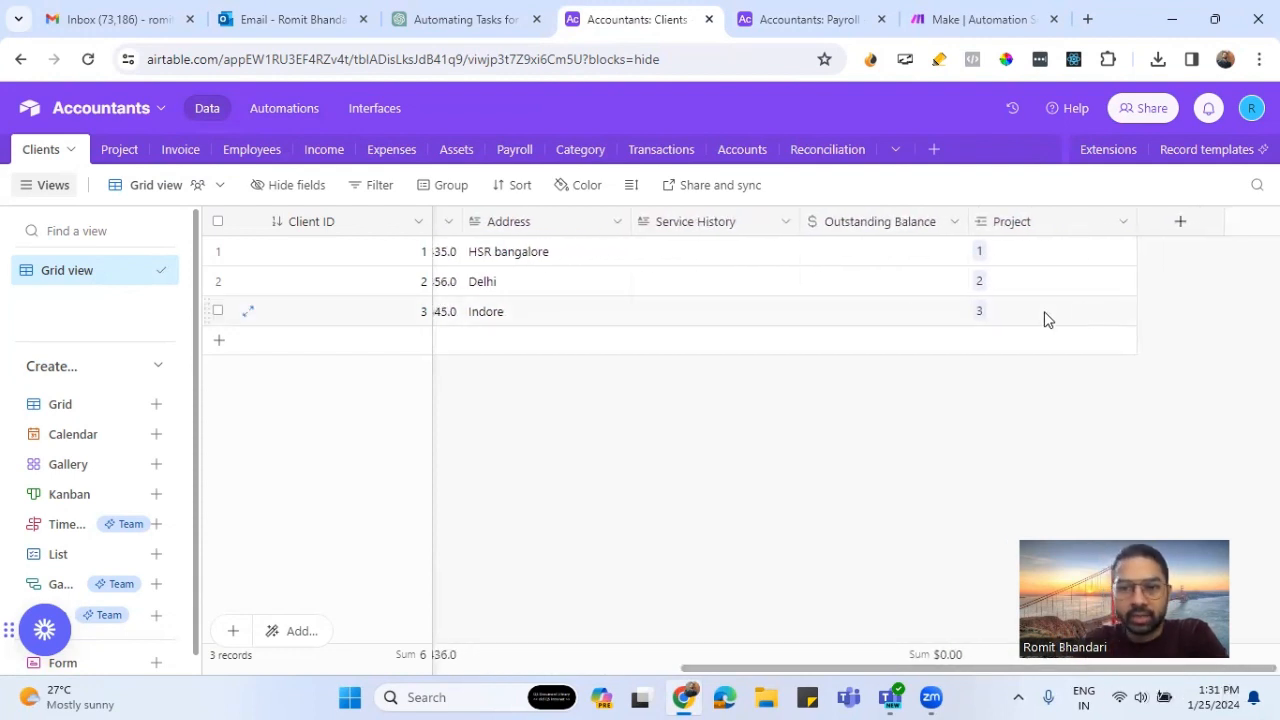
# - Examine the Project table's fields from Title and Desc through Assignee, Status, Client and Project Fee
pyautogui.click(125, 149)
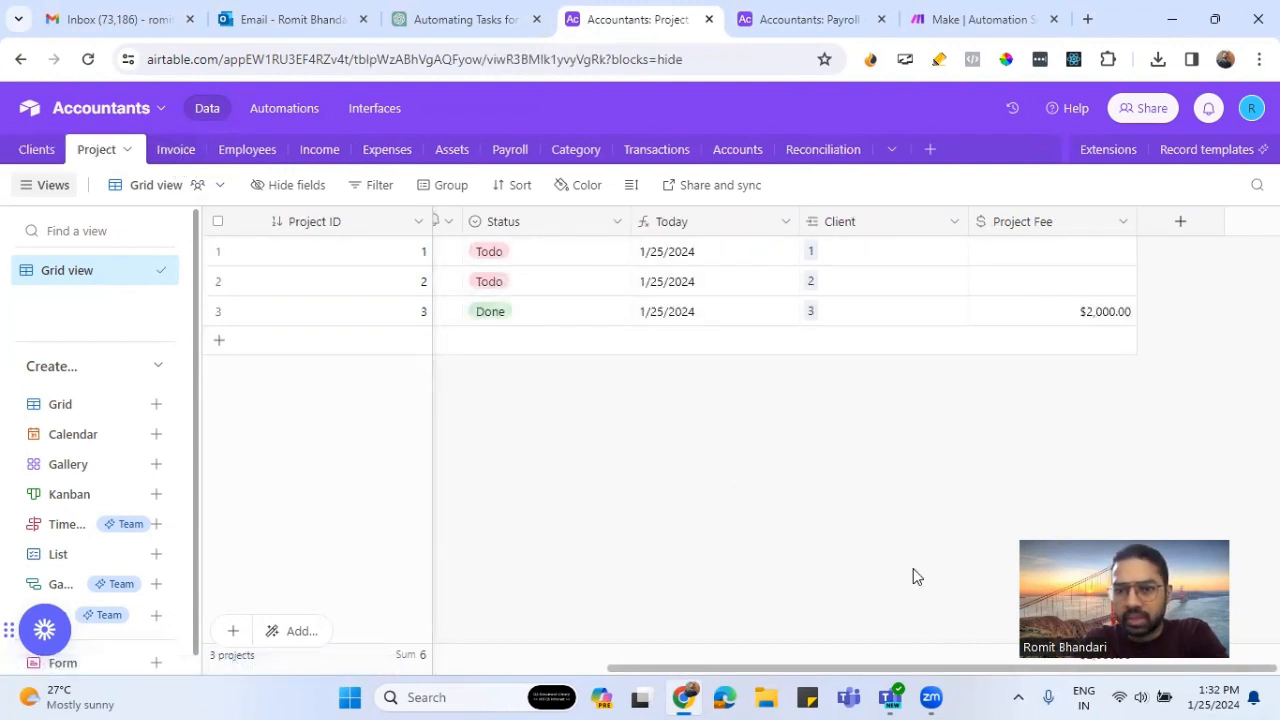
pyautogui.moveTo(929, 686)
pyautogui.hscroll(-5, 910, 673)
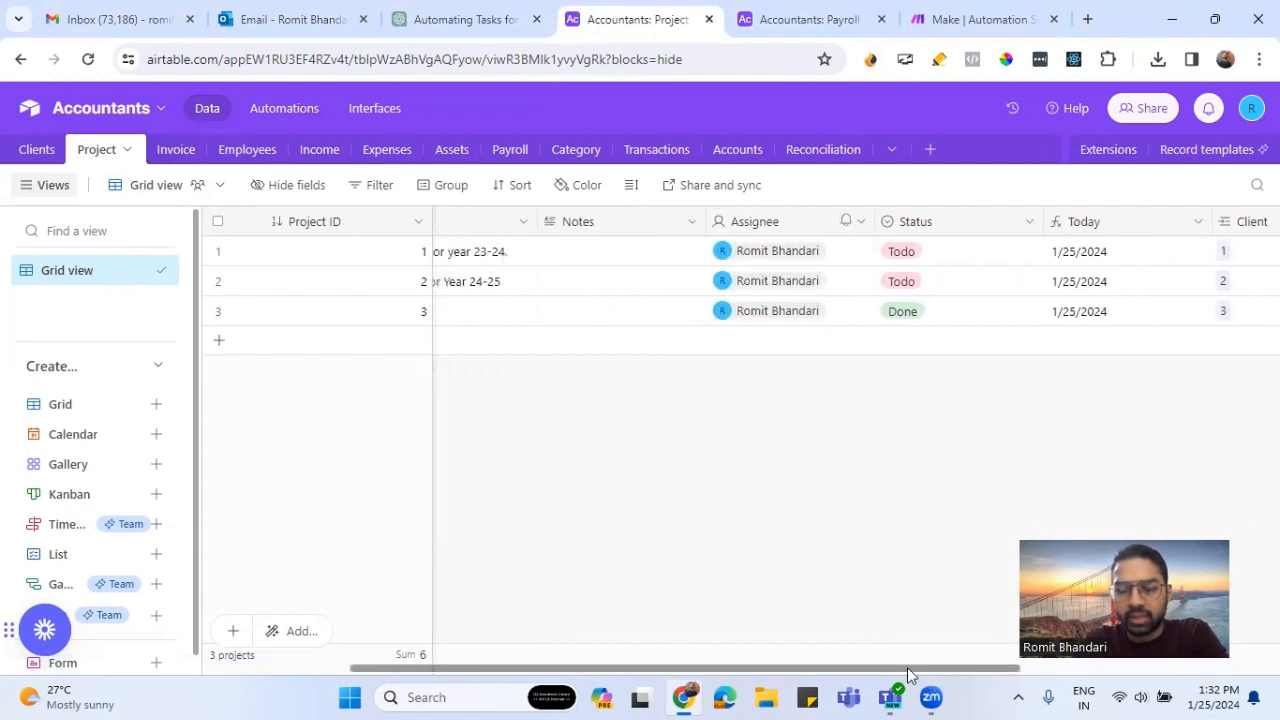
pyautogui.hscroll(4, 910, 673)
pyautogui.hscroll(-5, 908, 673)
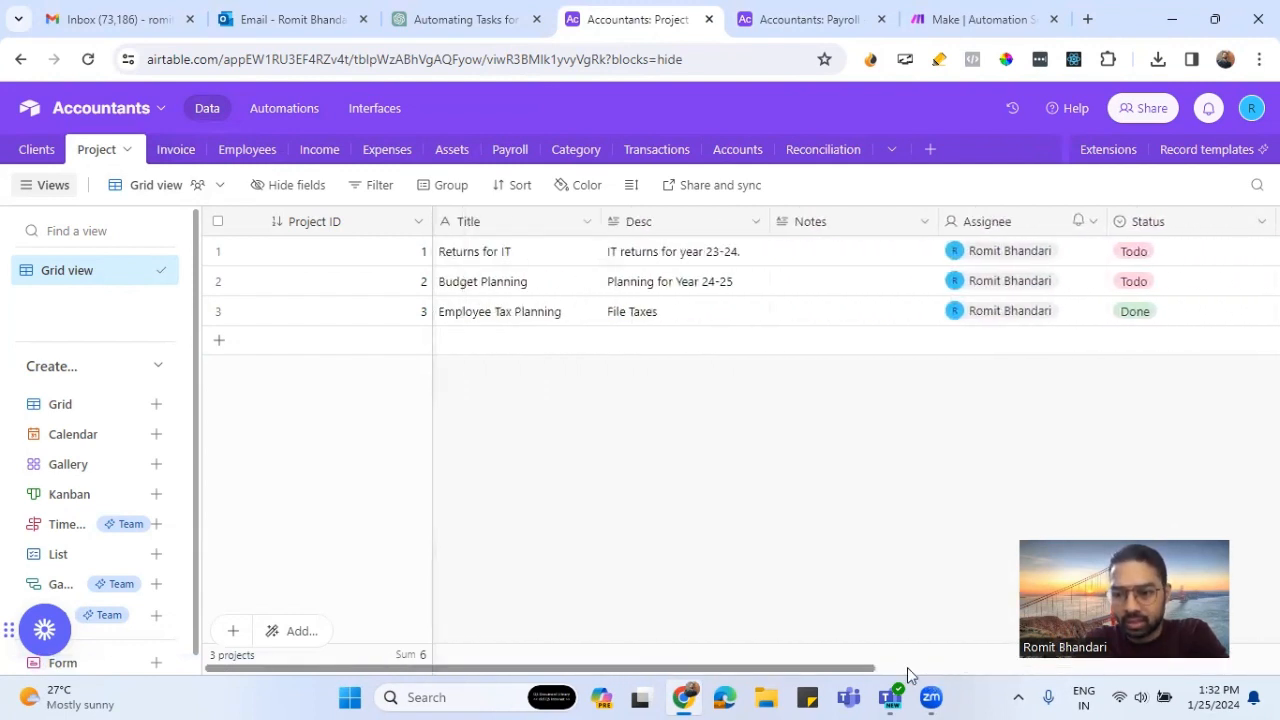
pyautogui.hscroll(4, 908, 673)
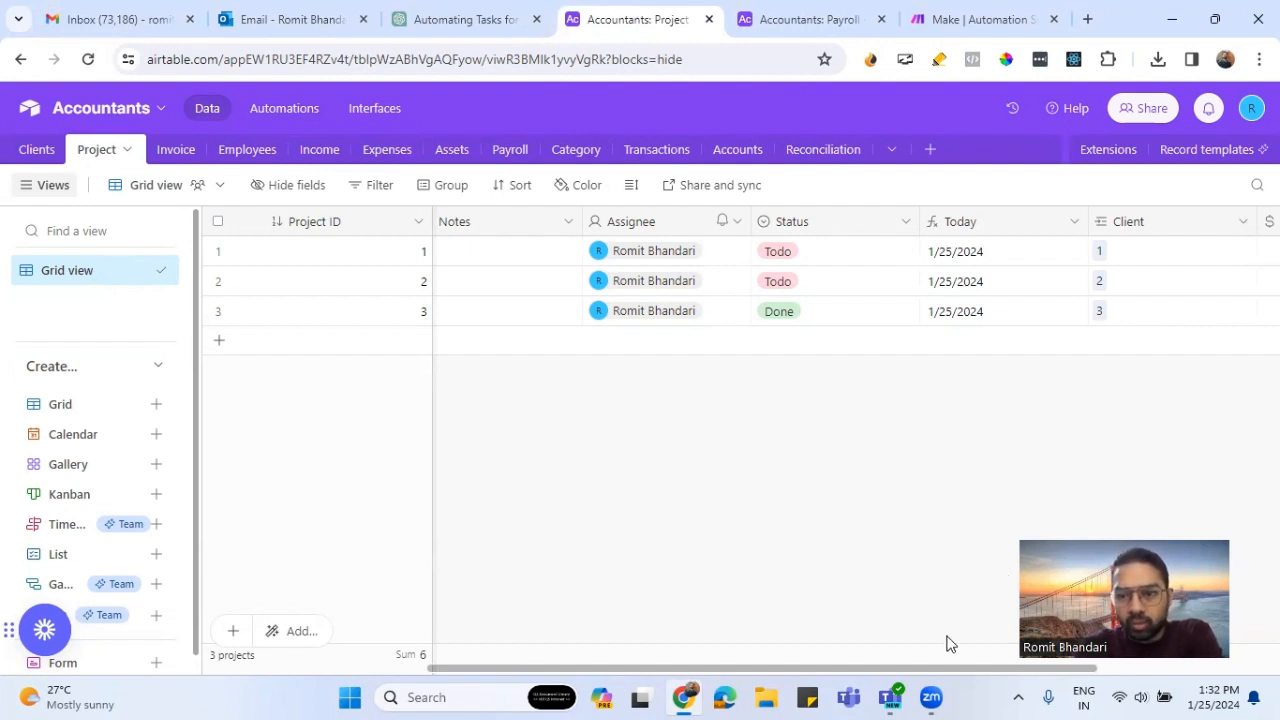
pyautogui.moveTo(948, 670); pyautogui.dragTo(572, 650)
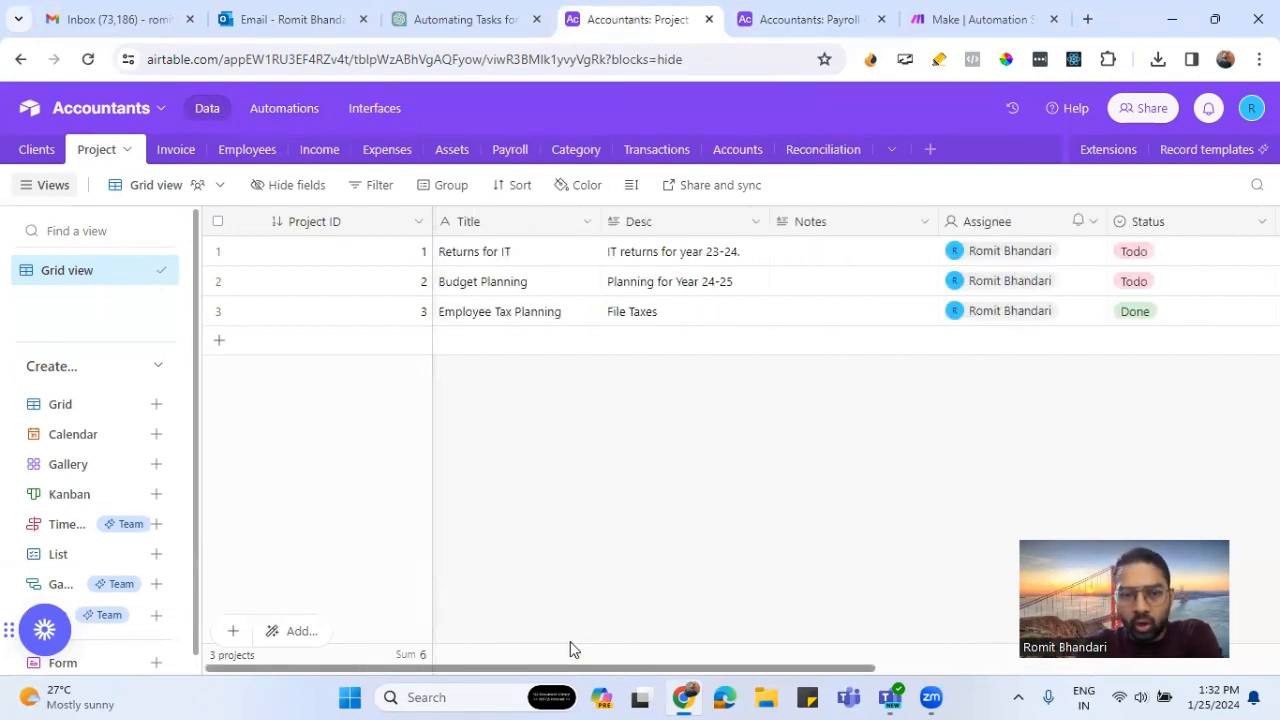
# - Examine the Invoice table's fields, including Client, Date Issued, Due Date, Amount, Status and Notes
pyautogui.click(172, 152)
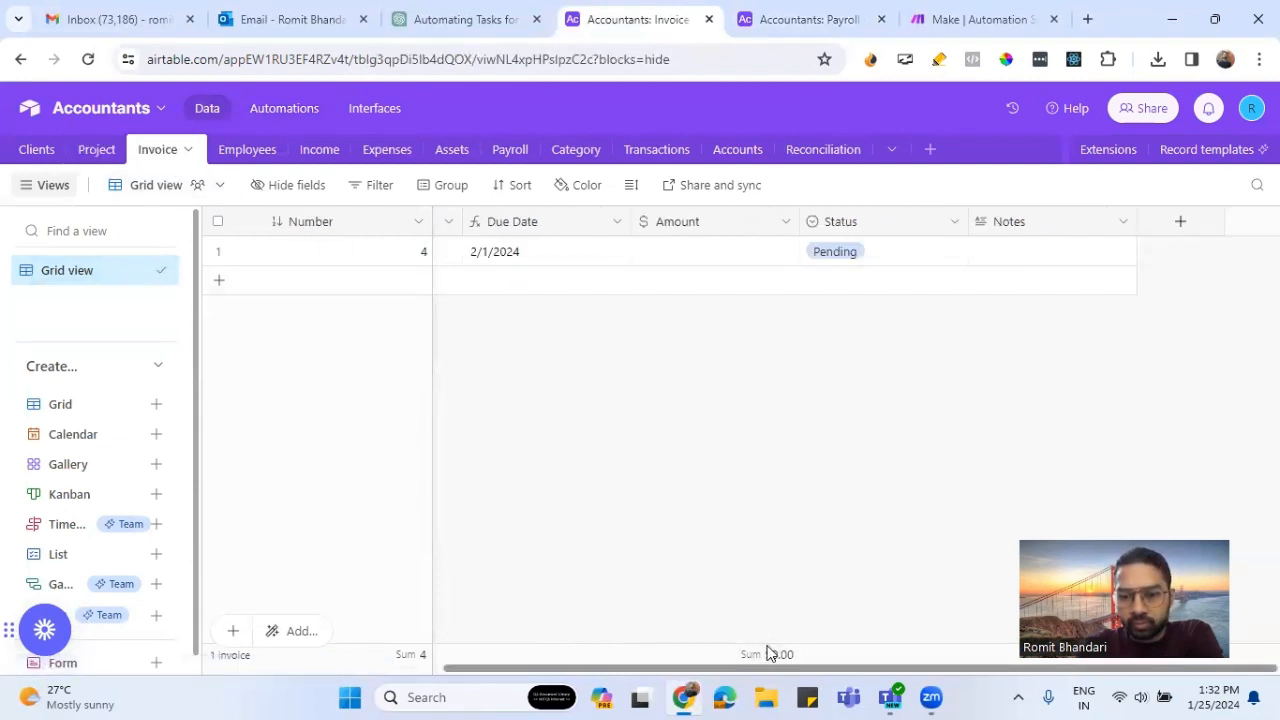
pyautogui.hscroll(-3, 770, 652)
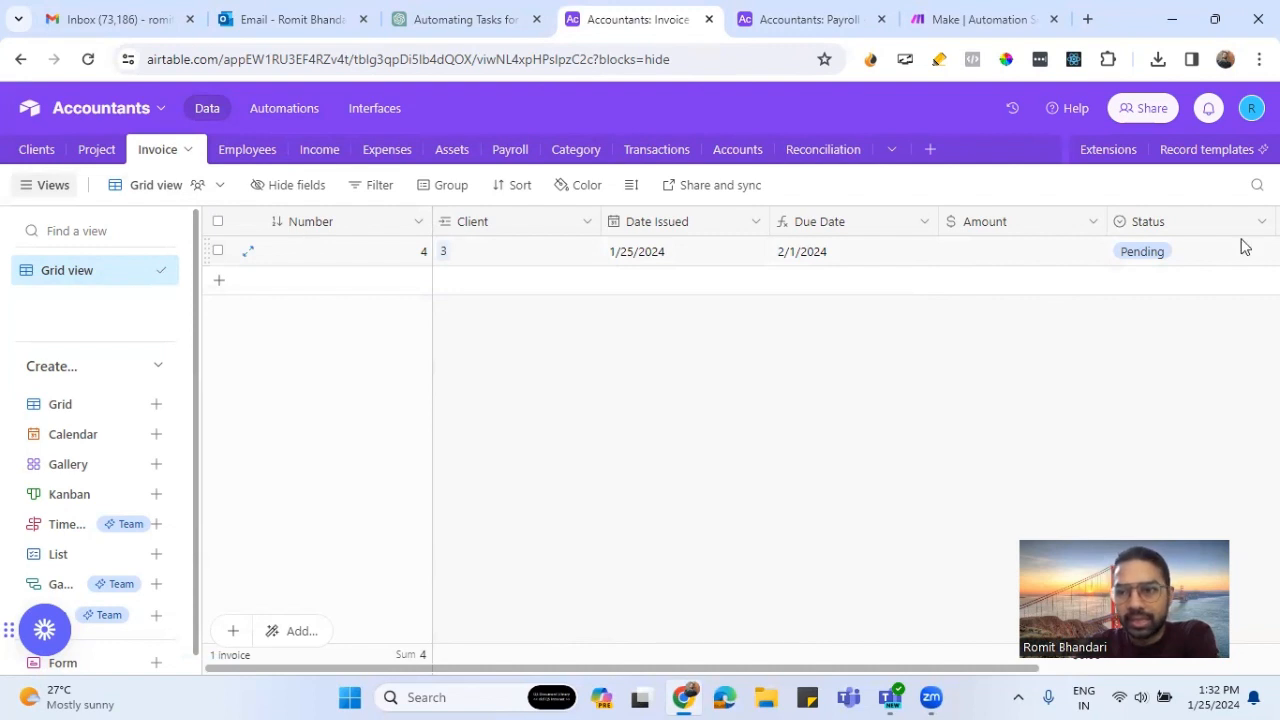
pyautogui.hscroll(3, 917, 668)
pyautogui.hscroll(-3, 994, 668)
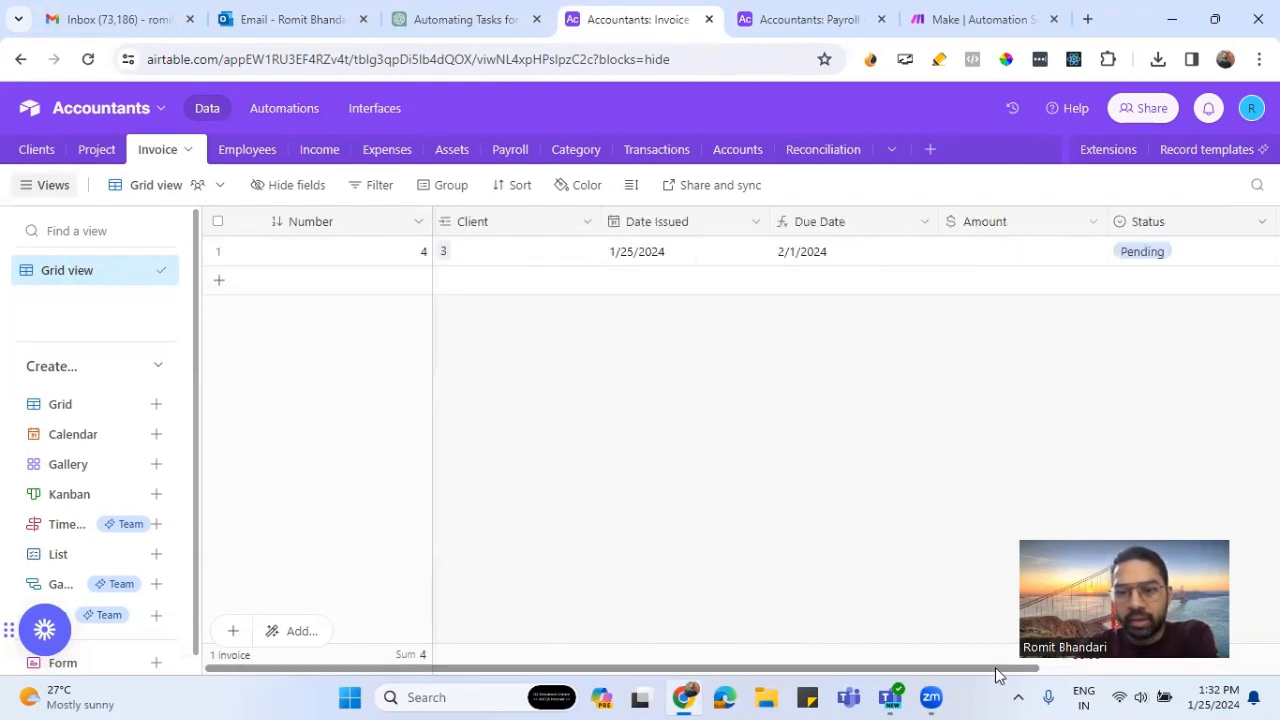
# - Create a new automation in the Accountants base with the trigger "When record matches conditions"
pyautogui.click(283, 115)
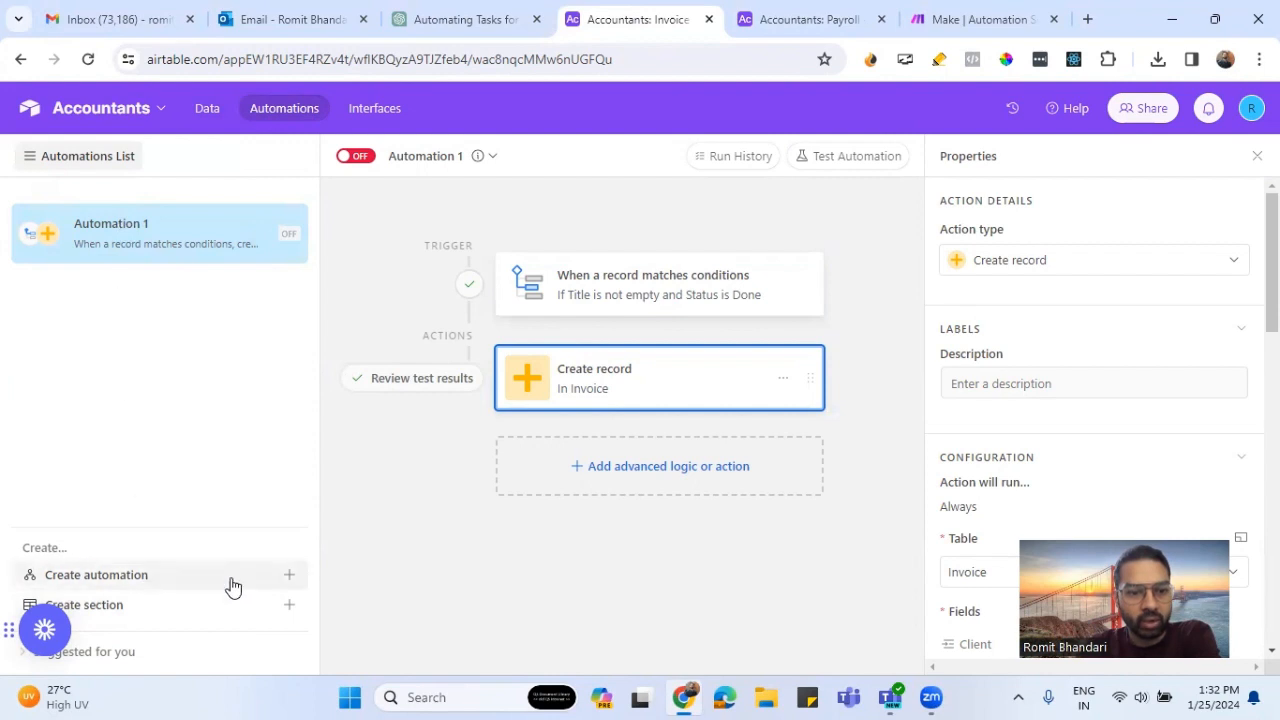
pyautogui.click(286, 577)
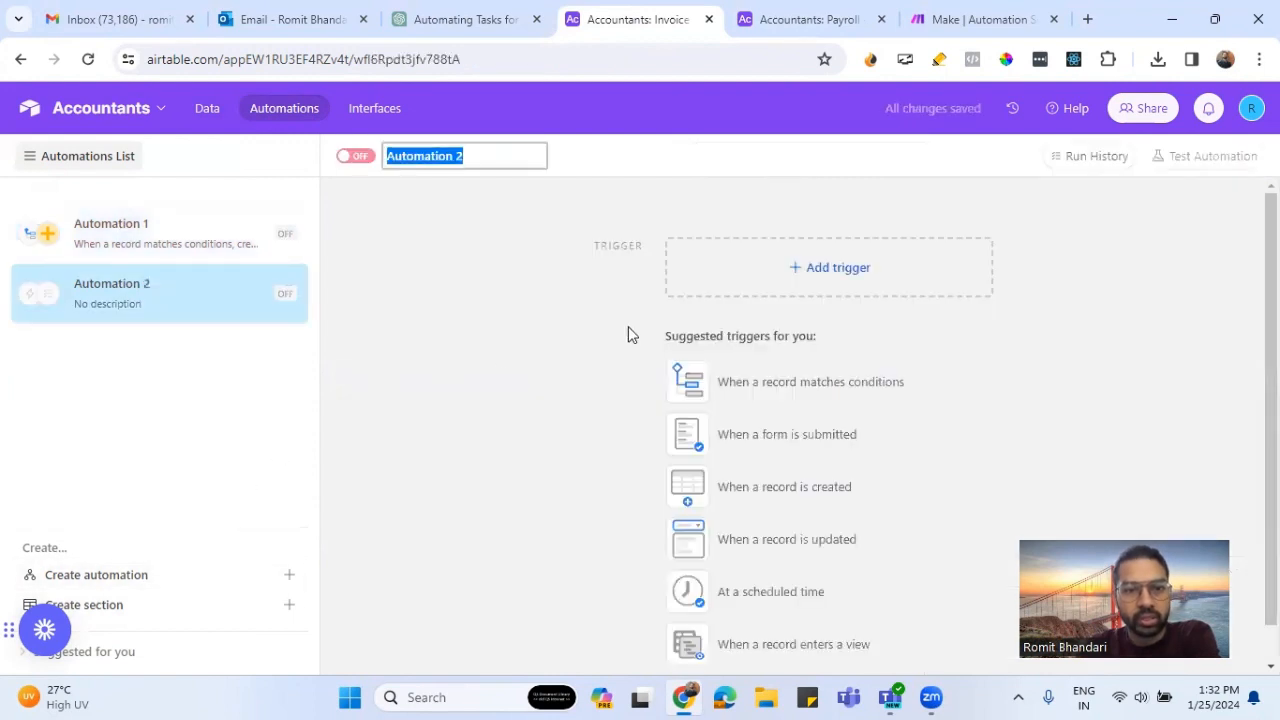
pyautogui.click(838, 270)
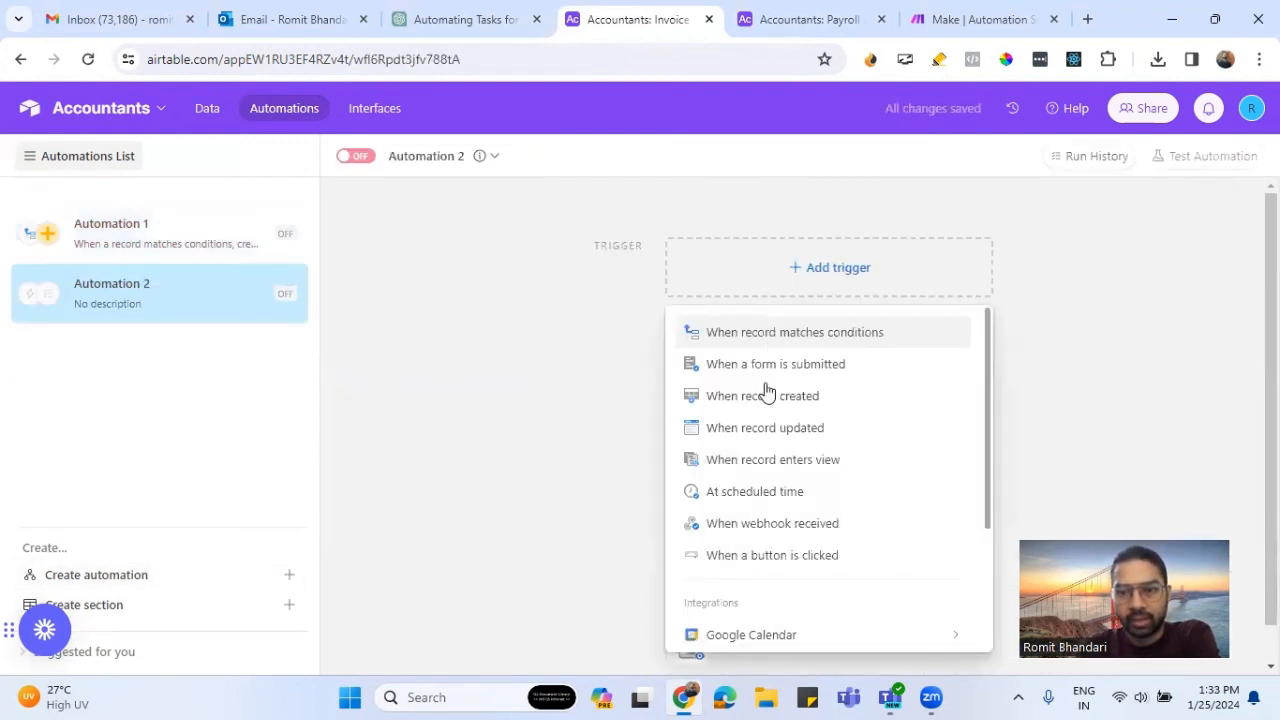
pyautogui.scroll(-3, 805, 523)
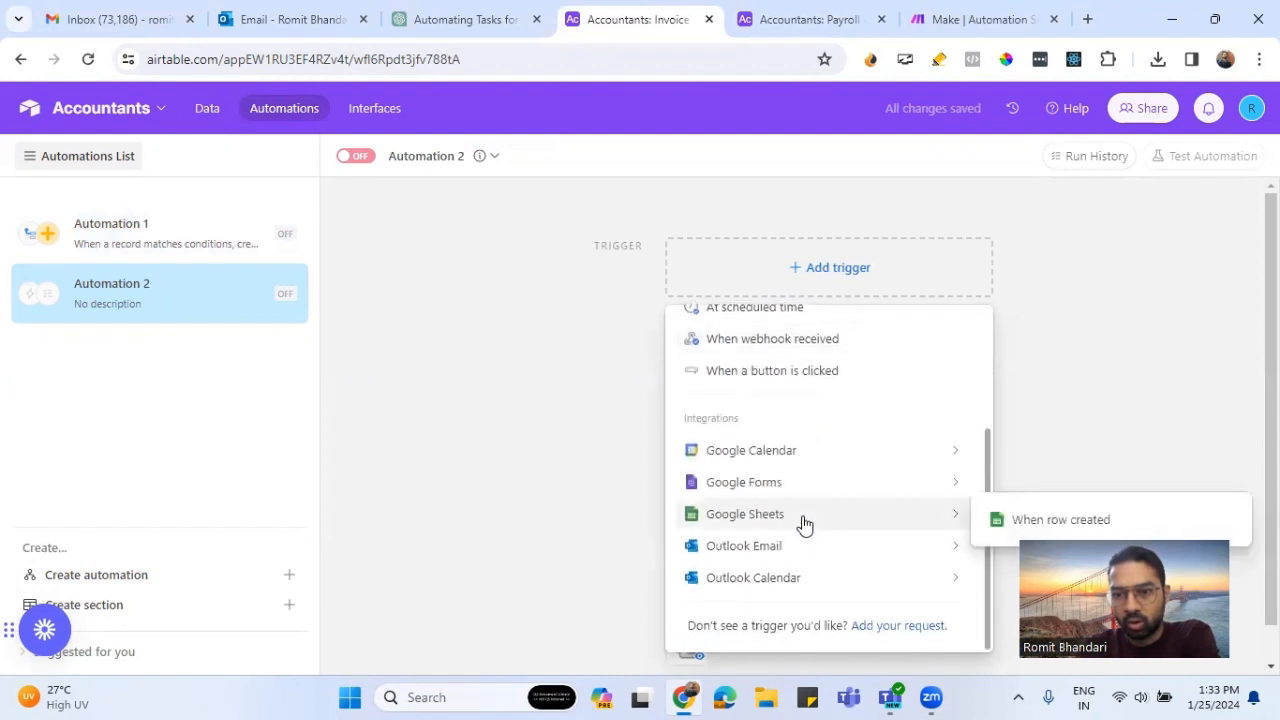
pyautogui.scroll(3, 805, 523)
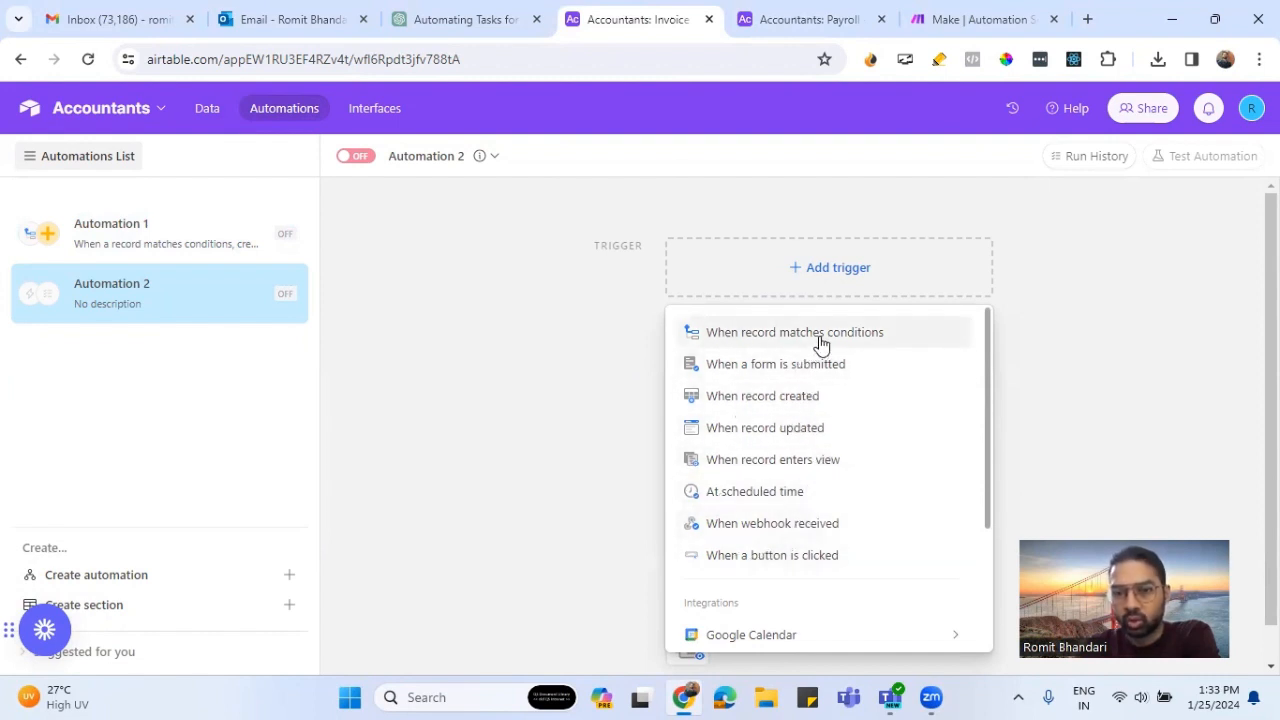
pyautogui.click(758, 332)
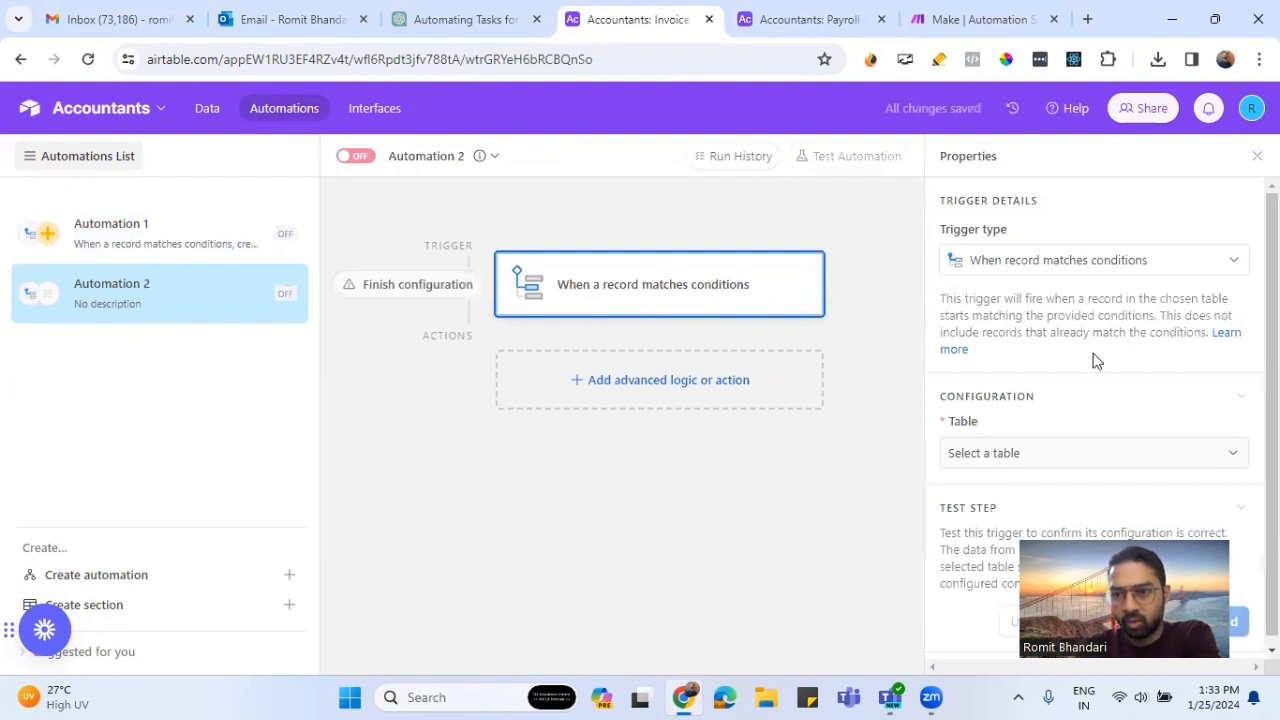
# - Set the trigger's table to Project and add a condition that Status is Done
pyautogui.scroll(-1, 1094, 386)
pyautogui.click(1057, 452)
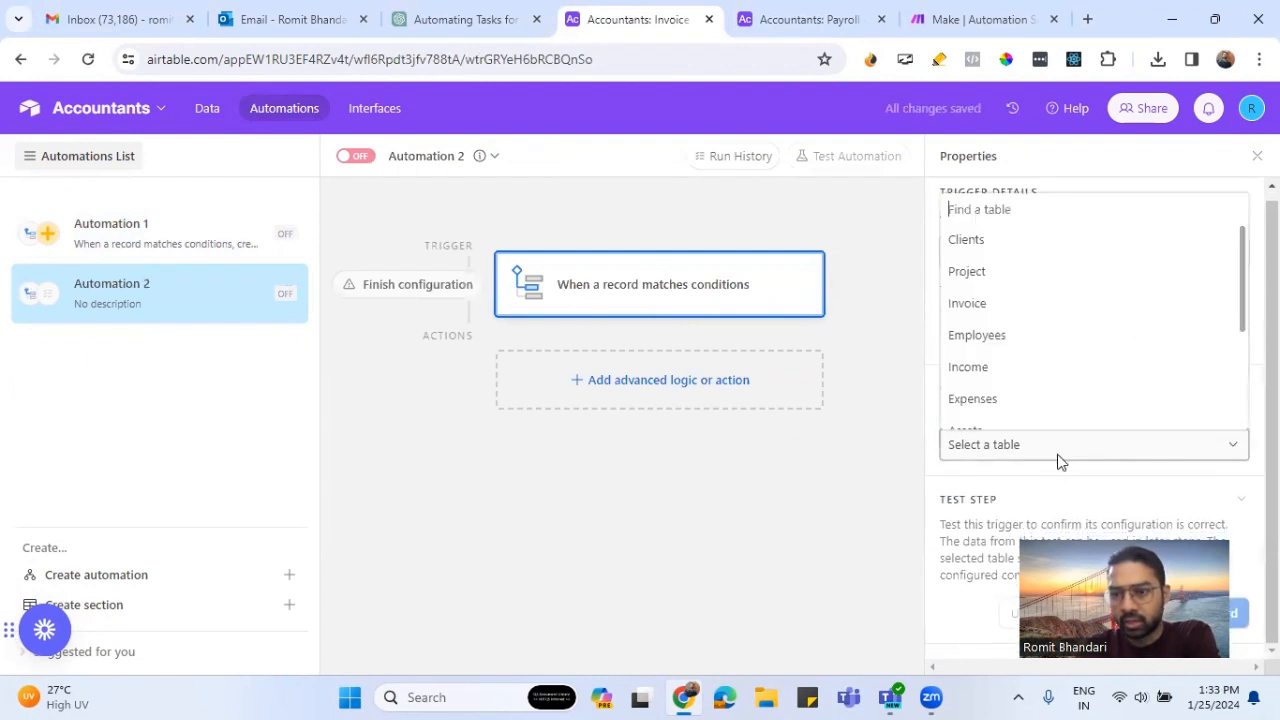
pyautogui.click(1009, 274)
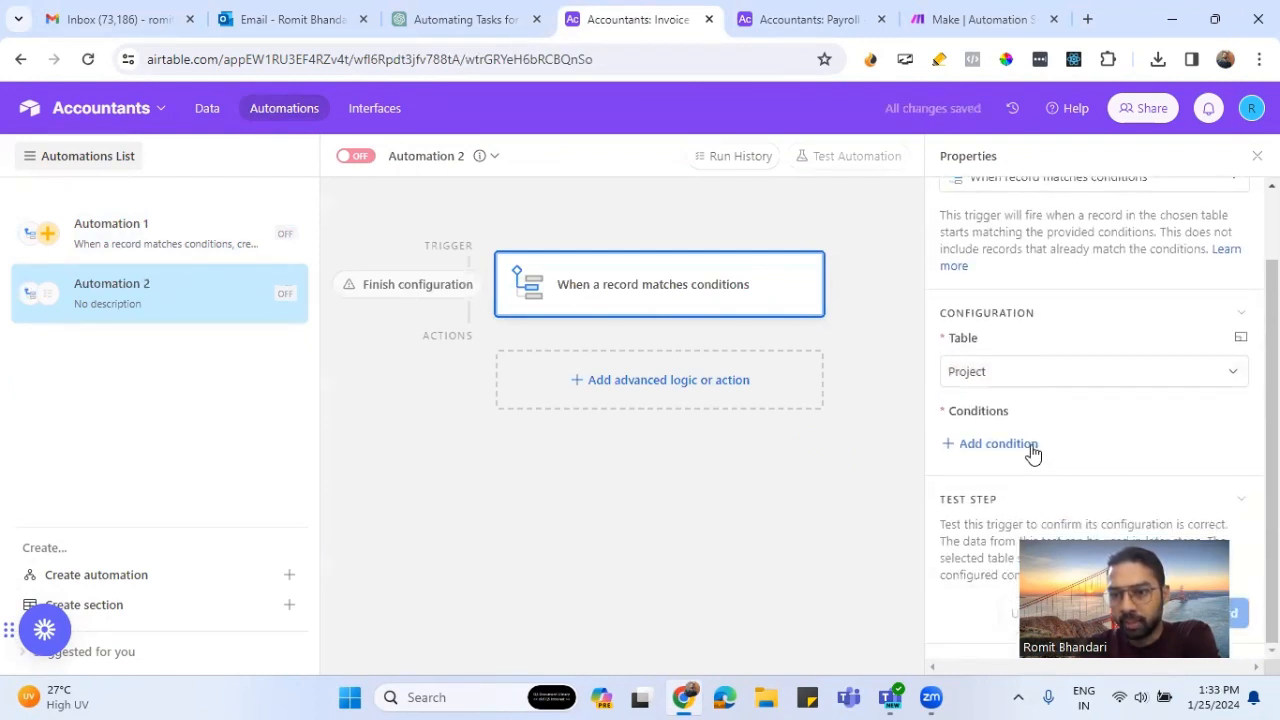
pyautogui.click(1034, 449)
pyautogui.click(1073, 449)
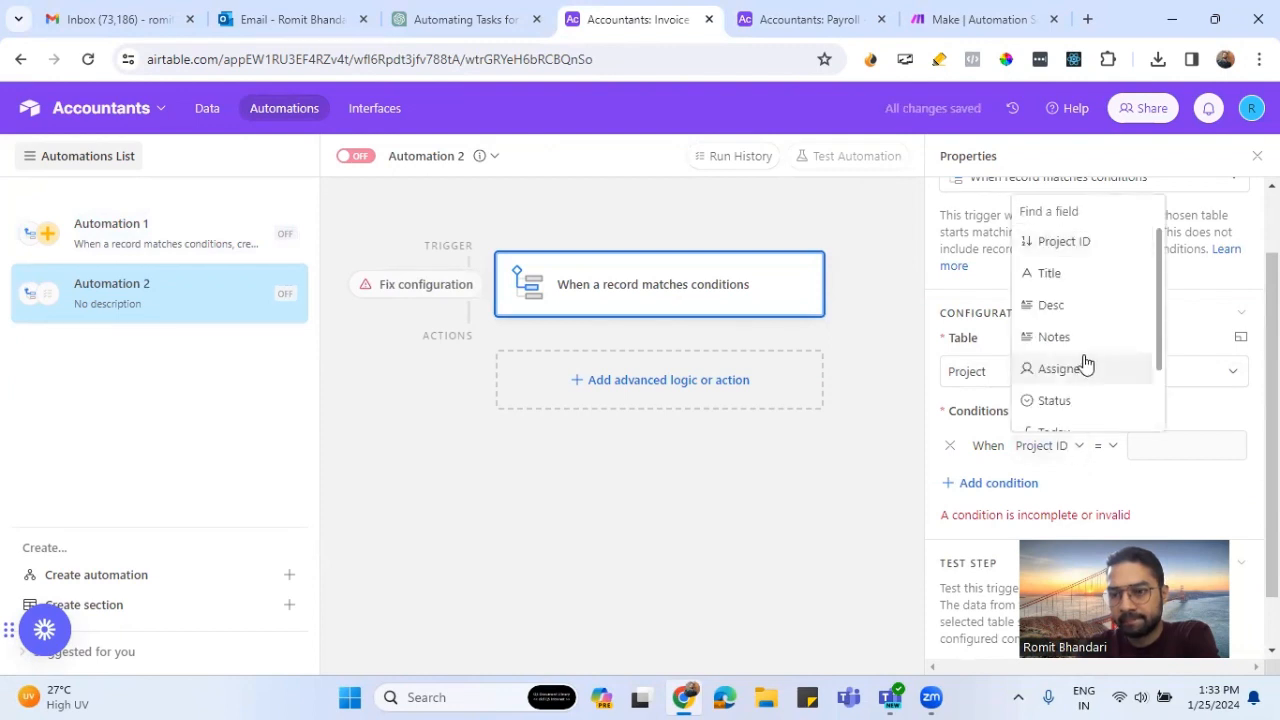
pyautogui.scroll(-2, 1080, 345)
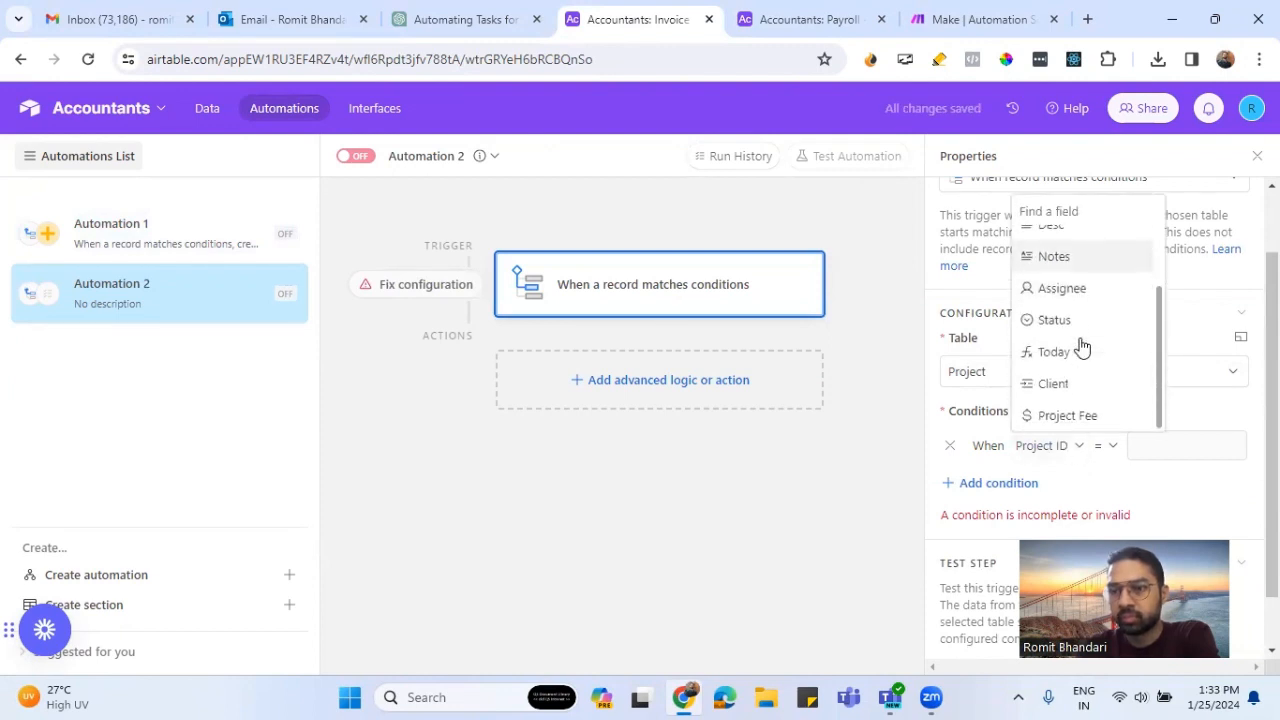
pyautogui.click(1095, 322)
pyautogui.click(1158, 448)
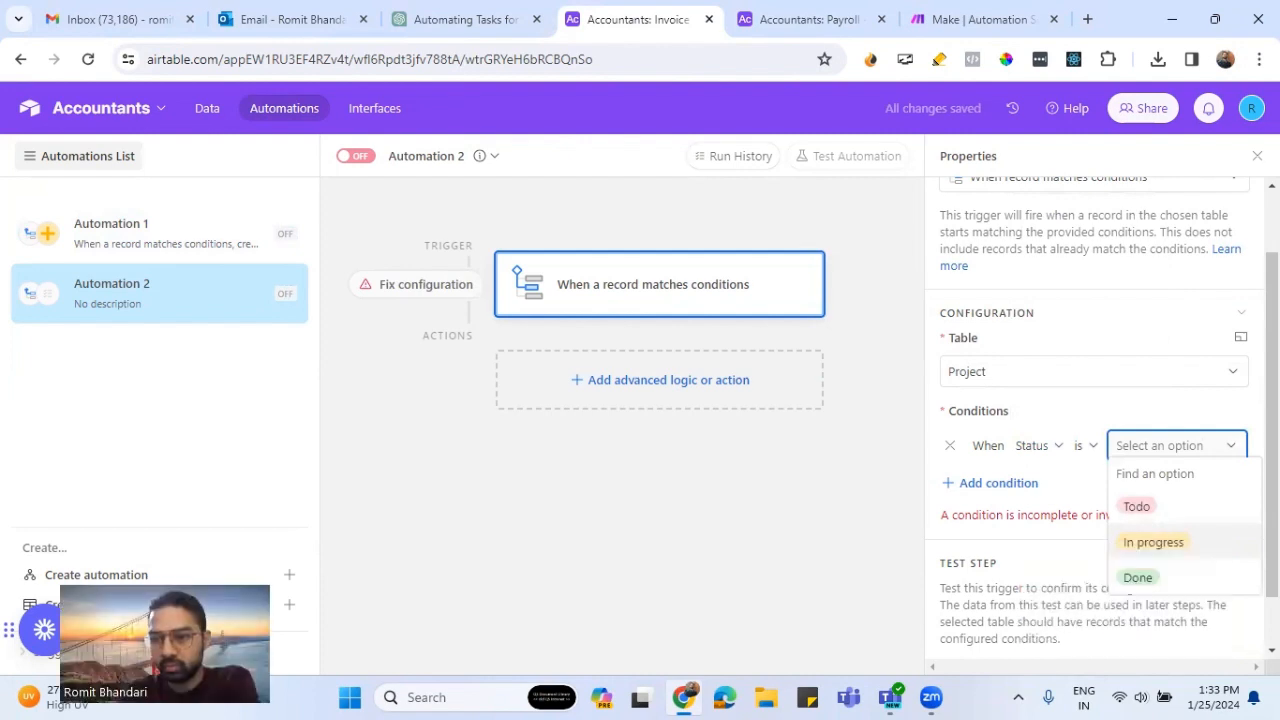
pyautogui.click(1138, 577)
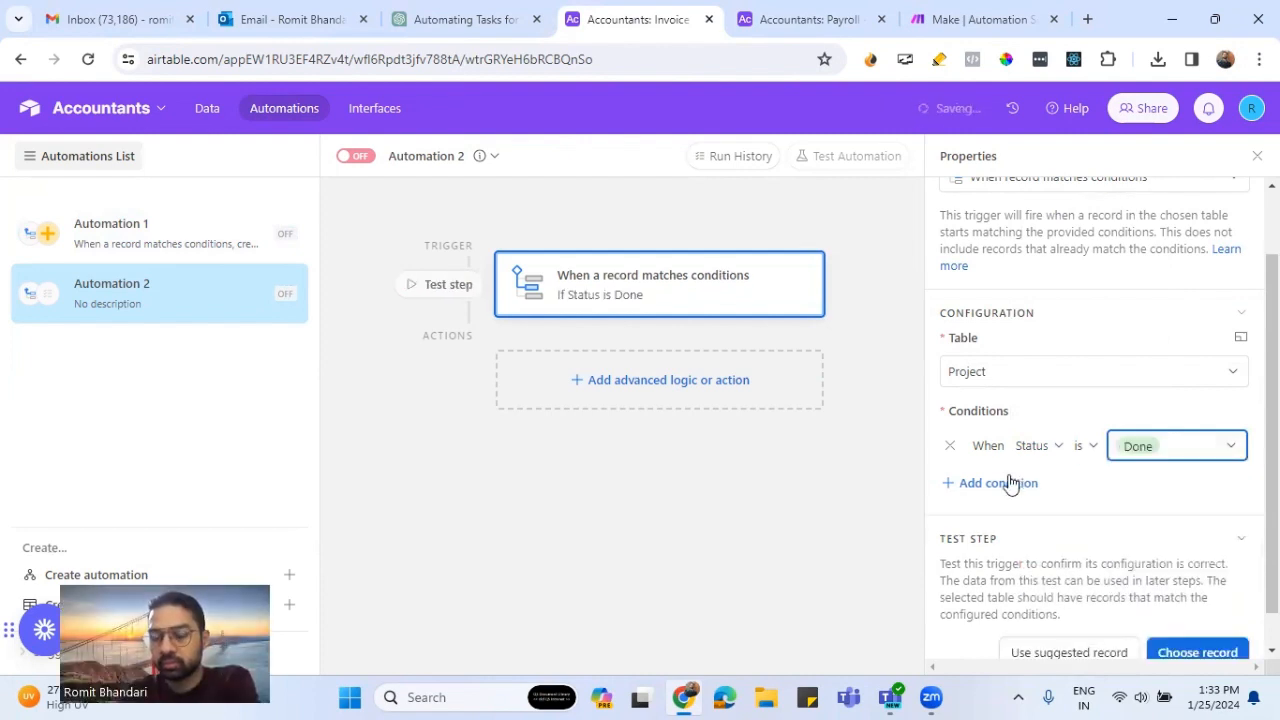
# - Add a second trigger condition requiring that Title is not empty
pyautogui.click(1006, 484)
pyautogui.click(1068, 484)
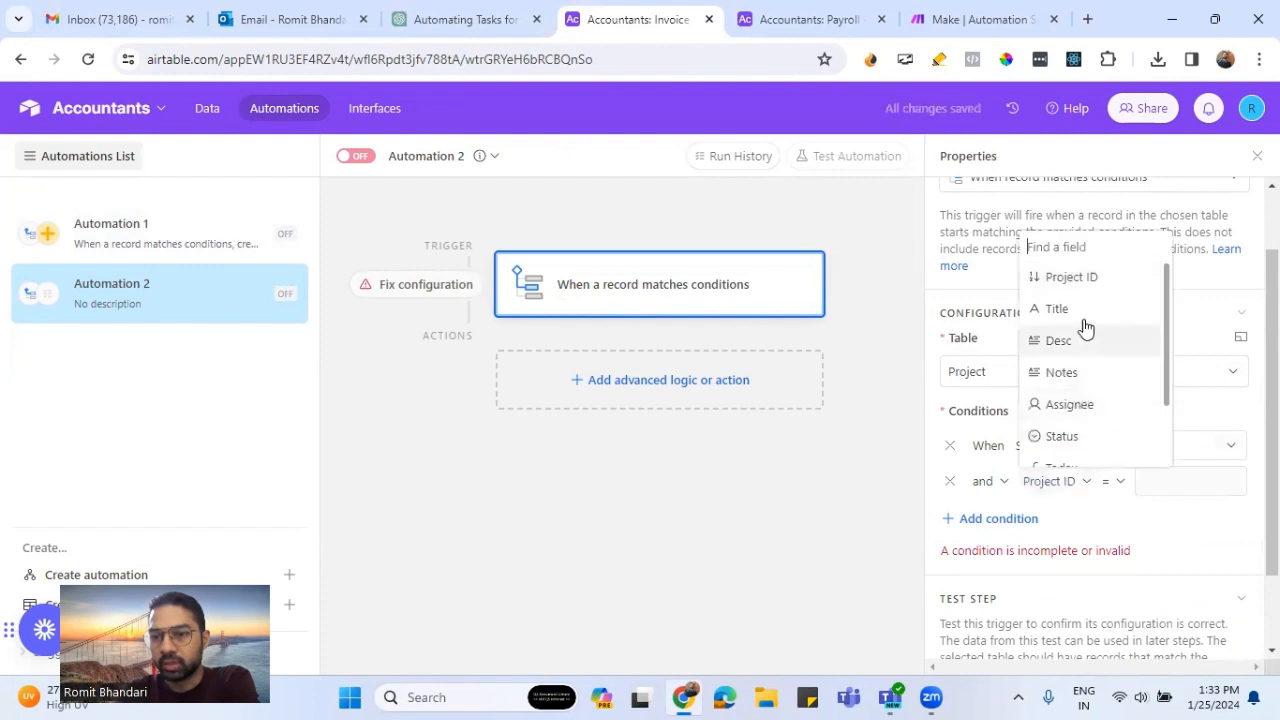
pyautogui.click(1062, 306)
pyautogui.click(1090, 485)
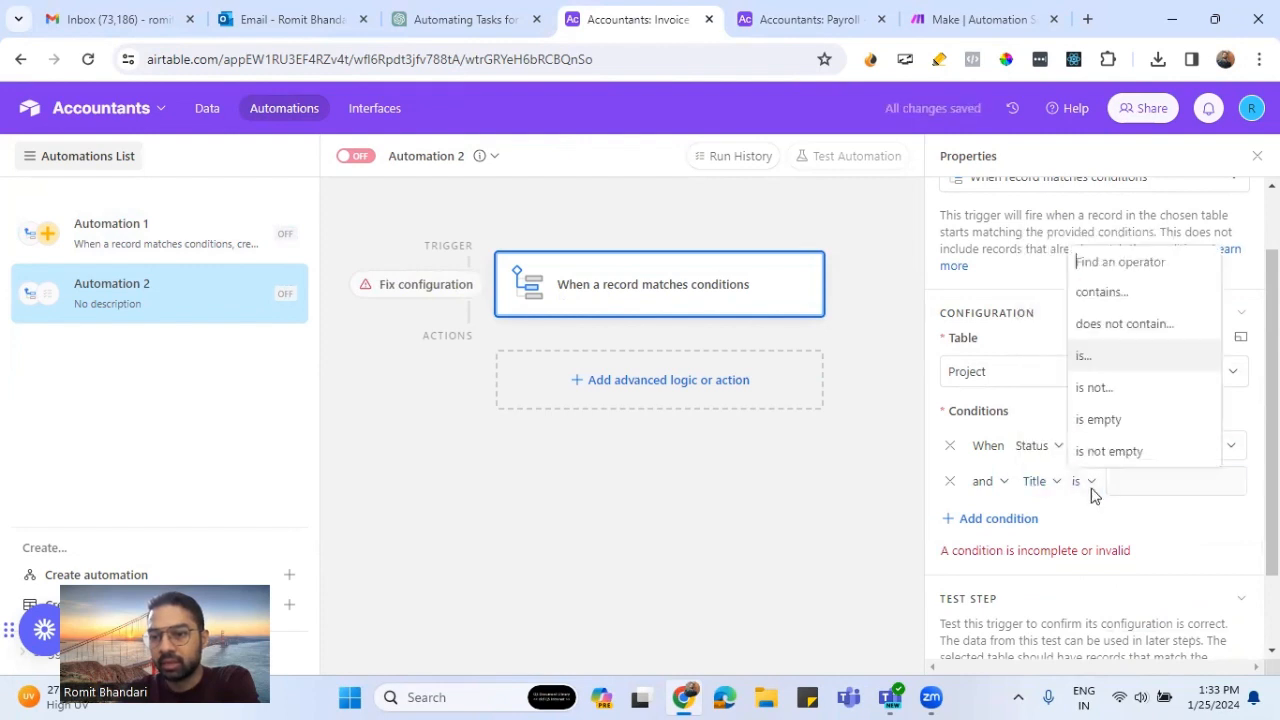
pyautogui.click(1117, 455)
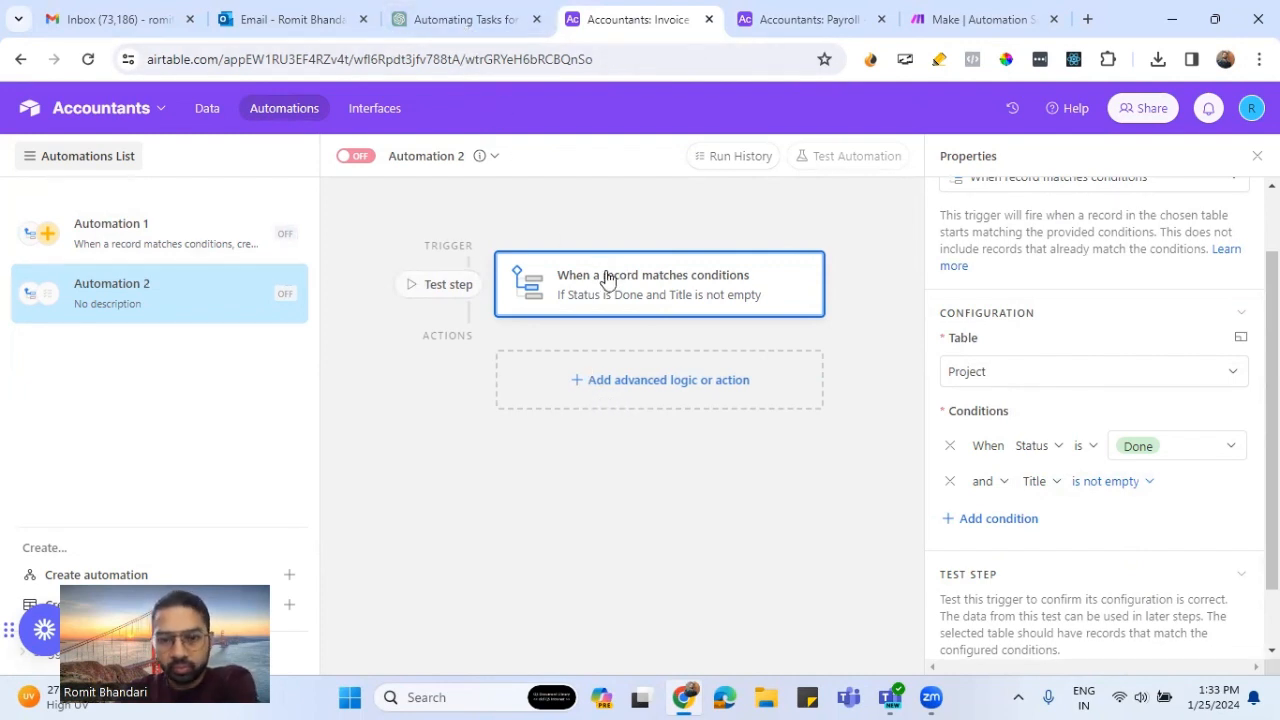
# - In the other open copy of the base, set the Budget Planning project's Status to Done in the Project table
pyautogui.click(814, 14)
pyautogui.click(207, 108)
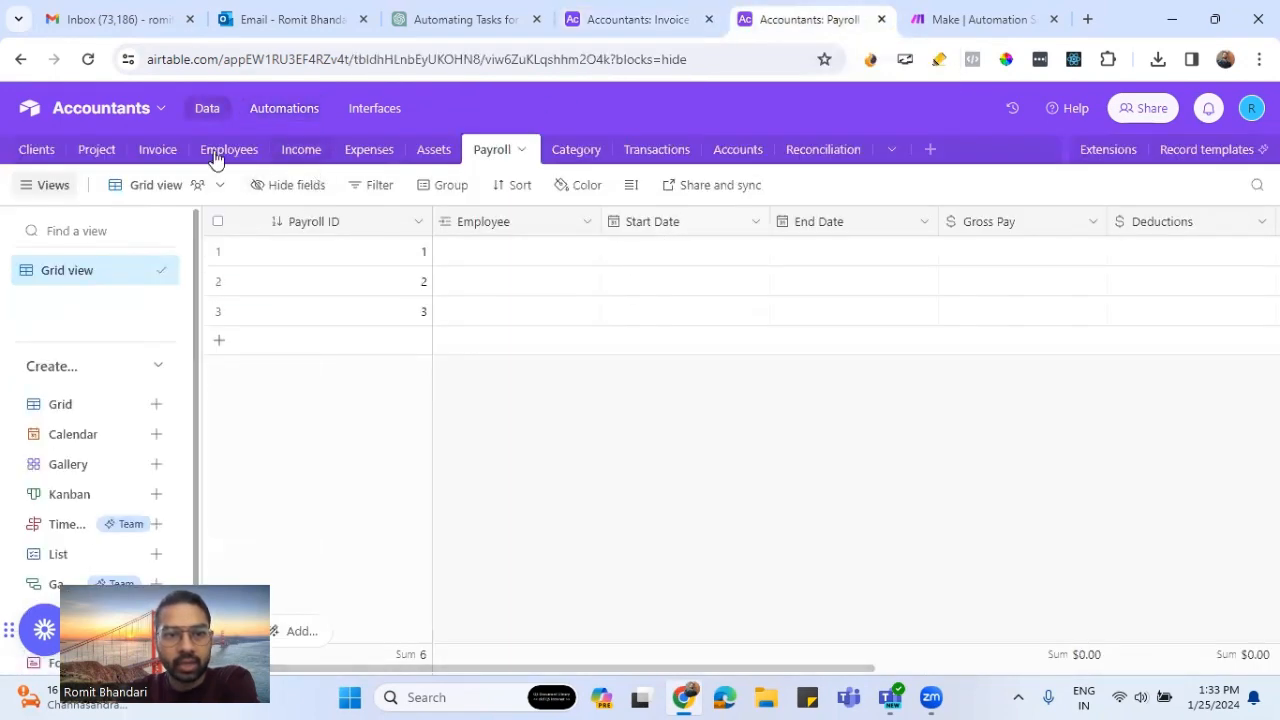
pyautogui.click(110, 157)
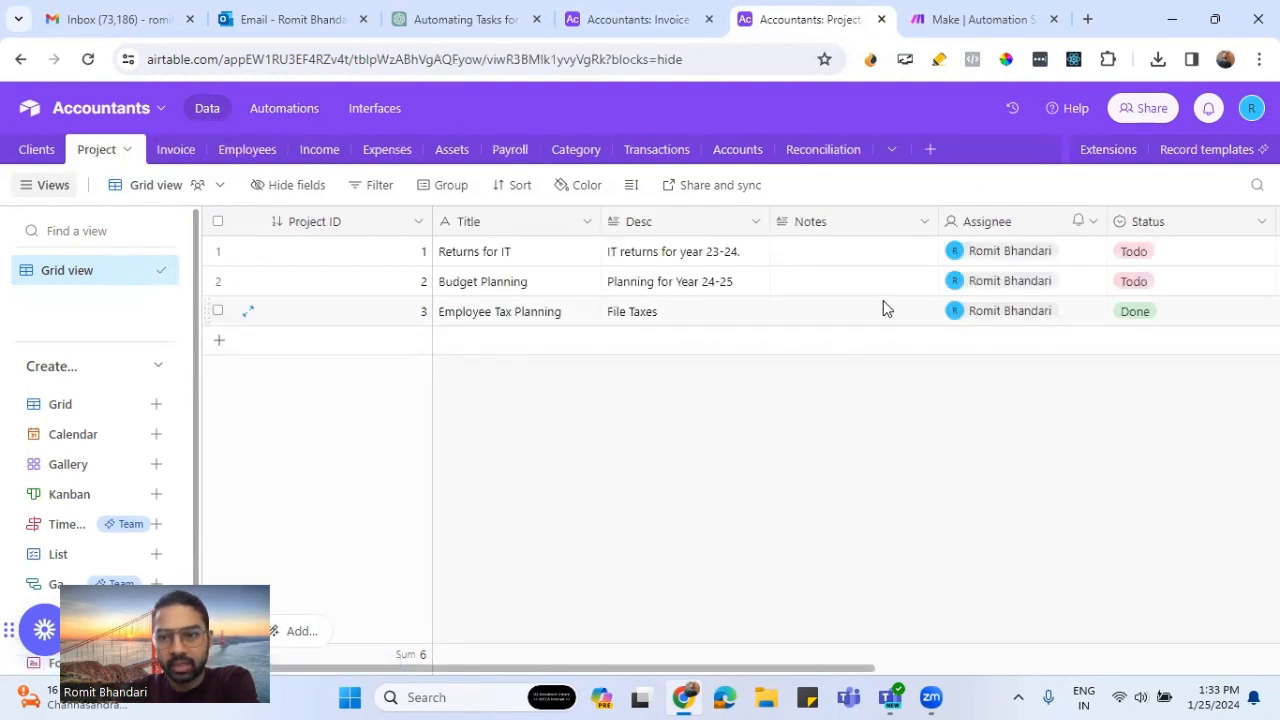
pyautogui.click(1164, 289)
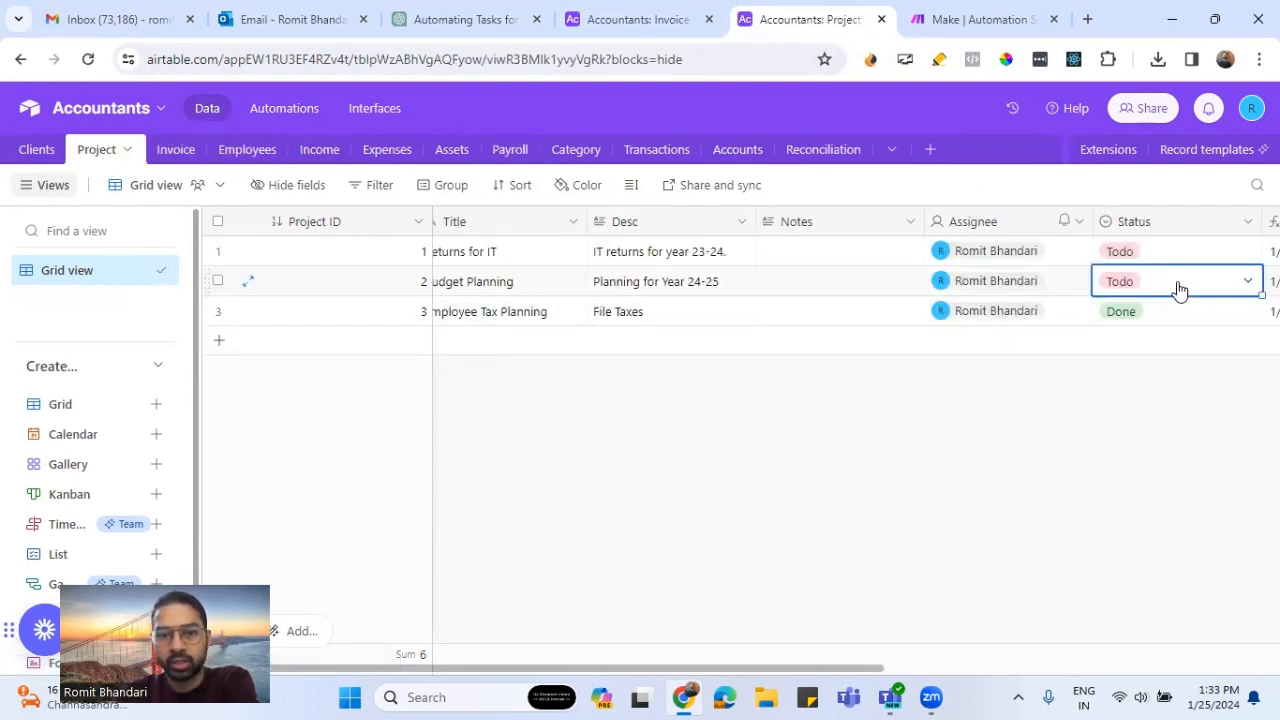
pyautogui.click(1245, 288)
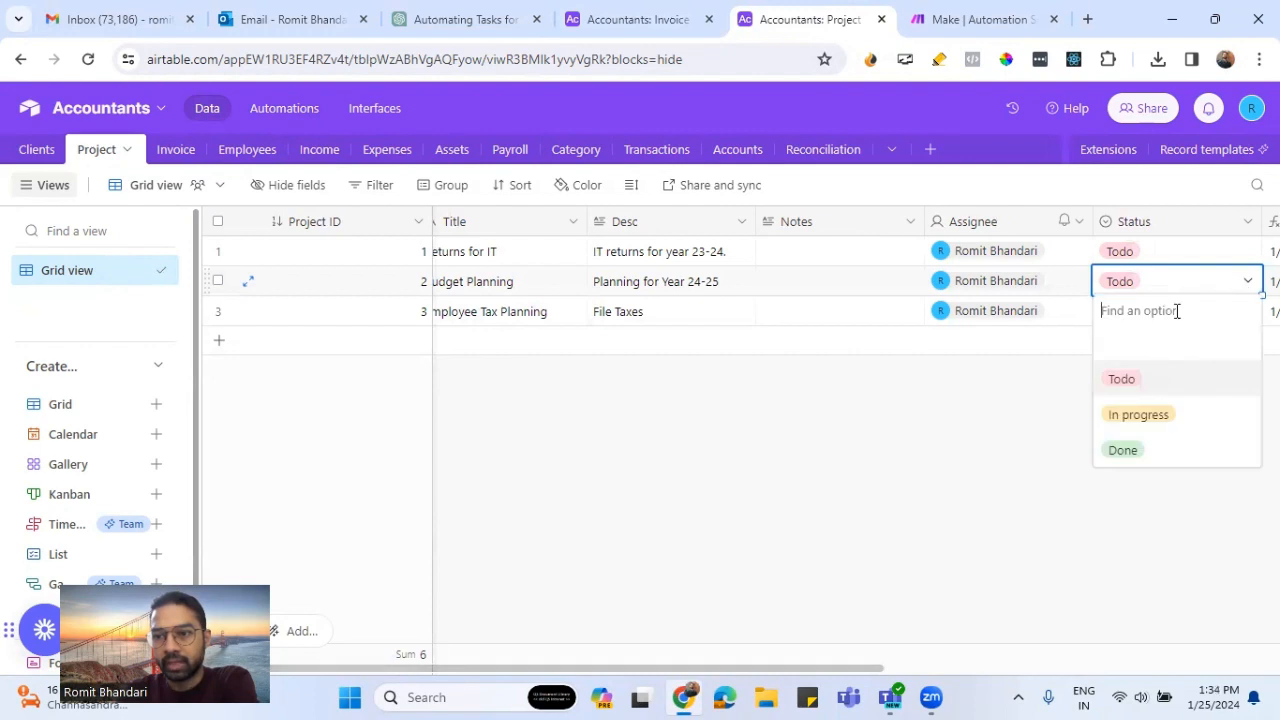
pyautogui.click(1133, 451)
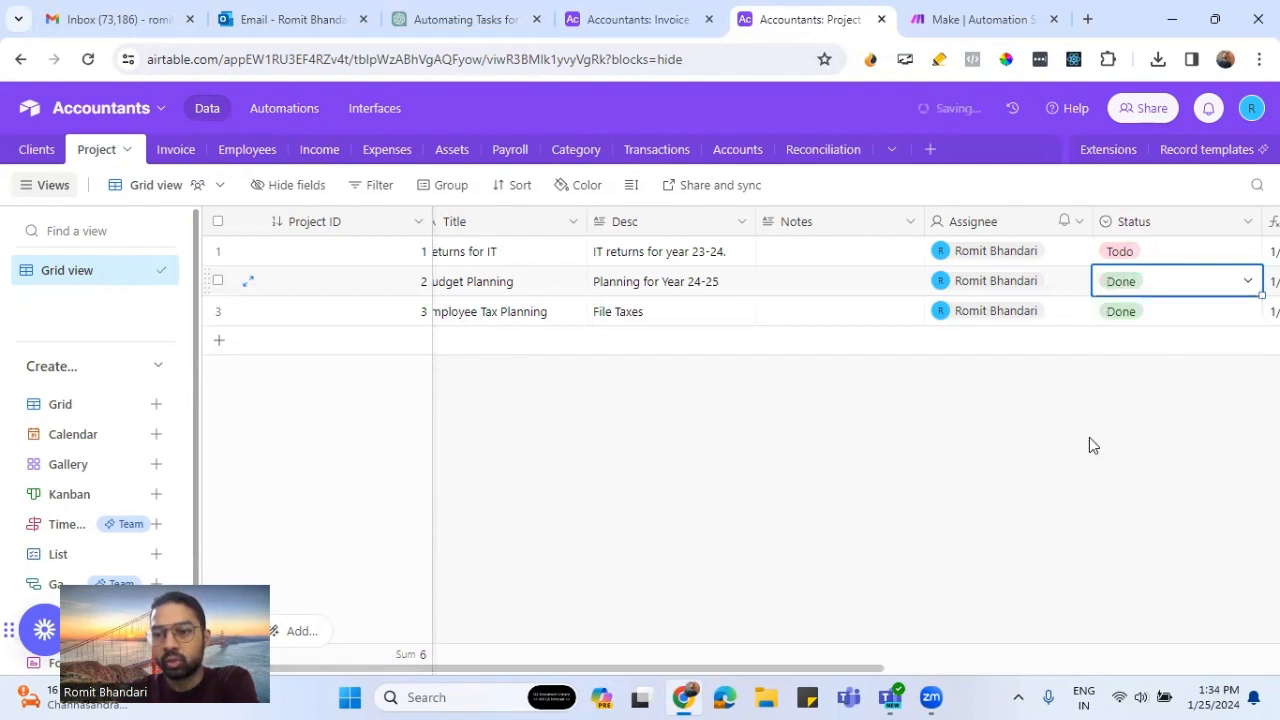
pyautogui.click(924, 433)
# - Return to Automation 2 and test its trigger with the Budget Planning project record
pyautogui.click(613, 33)
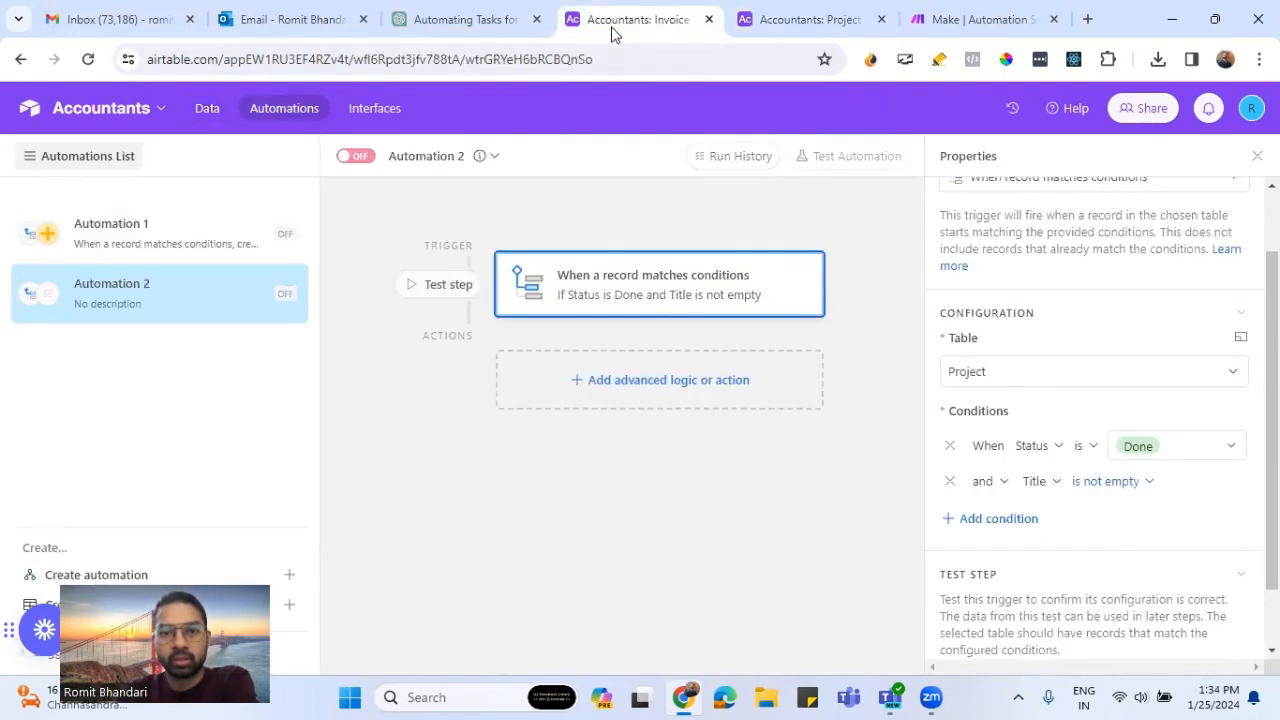
pyautogui.click(446, 288)
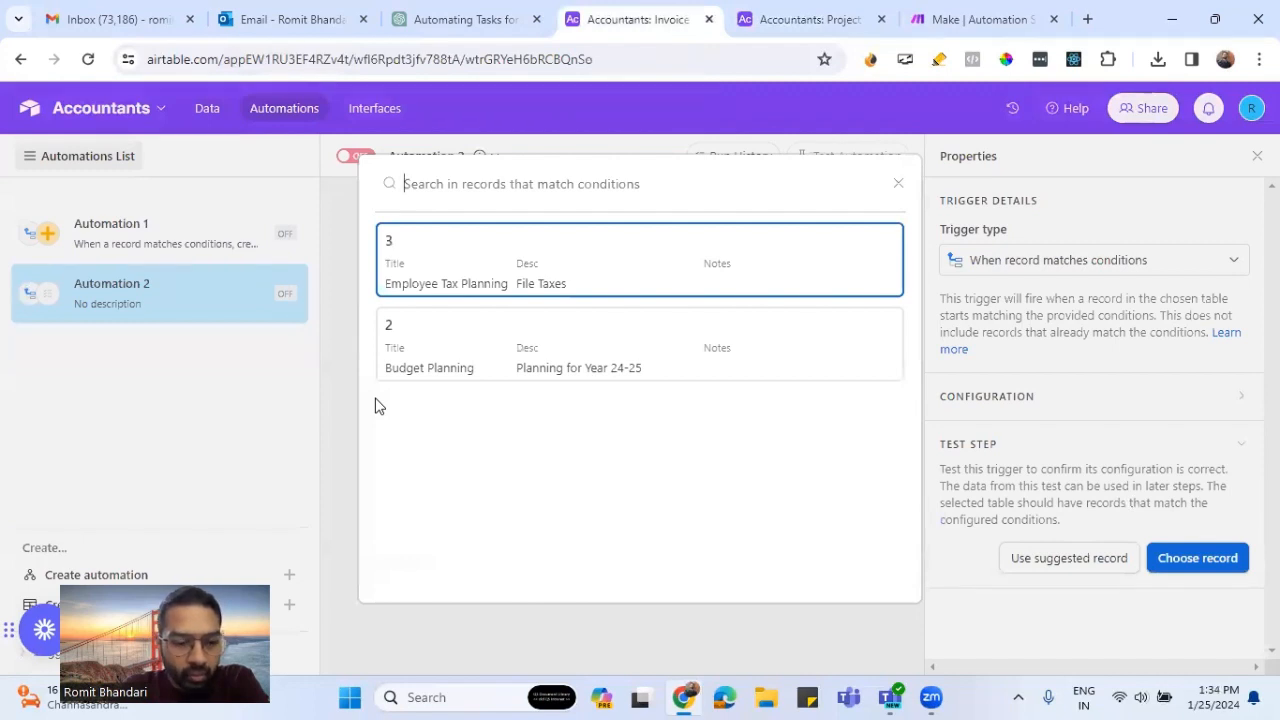
pyautogui.click(497, 346)
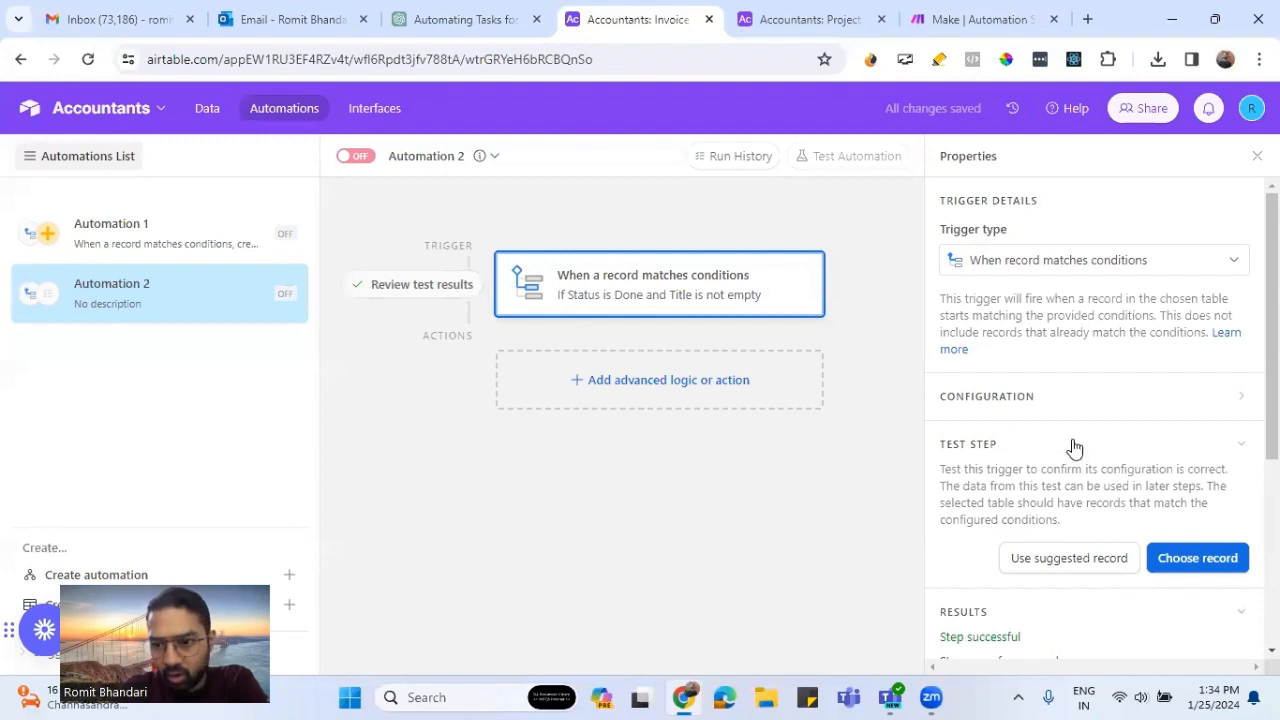
# - Add a Create record action beneath the trigger in Automation 2
pyautogui.scroll(-3, 1090, 465)
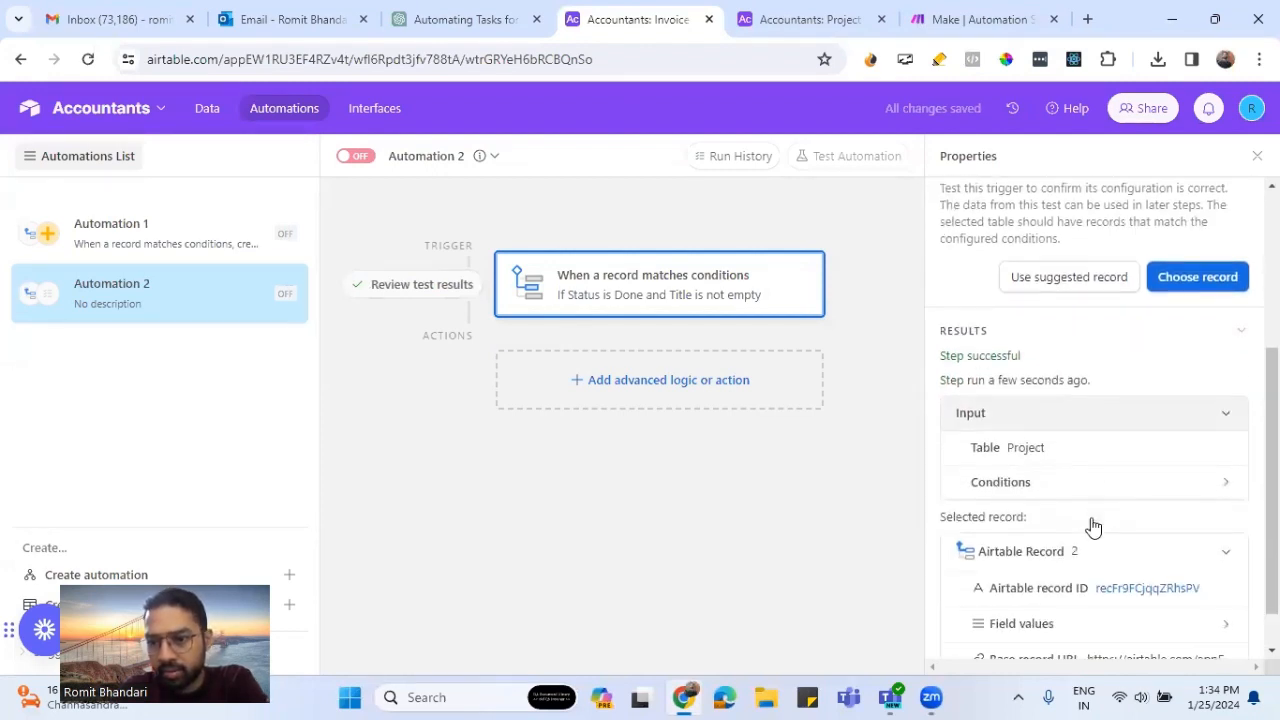
pyautogui.click(666, 381)
pyautogui.scroll(-2, 562, 495)
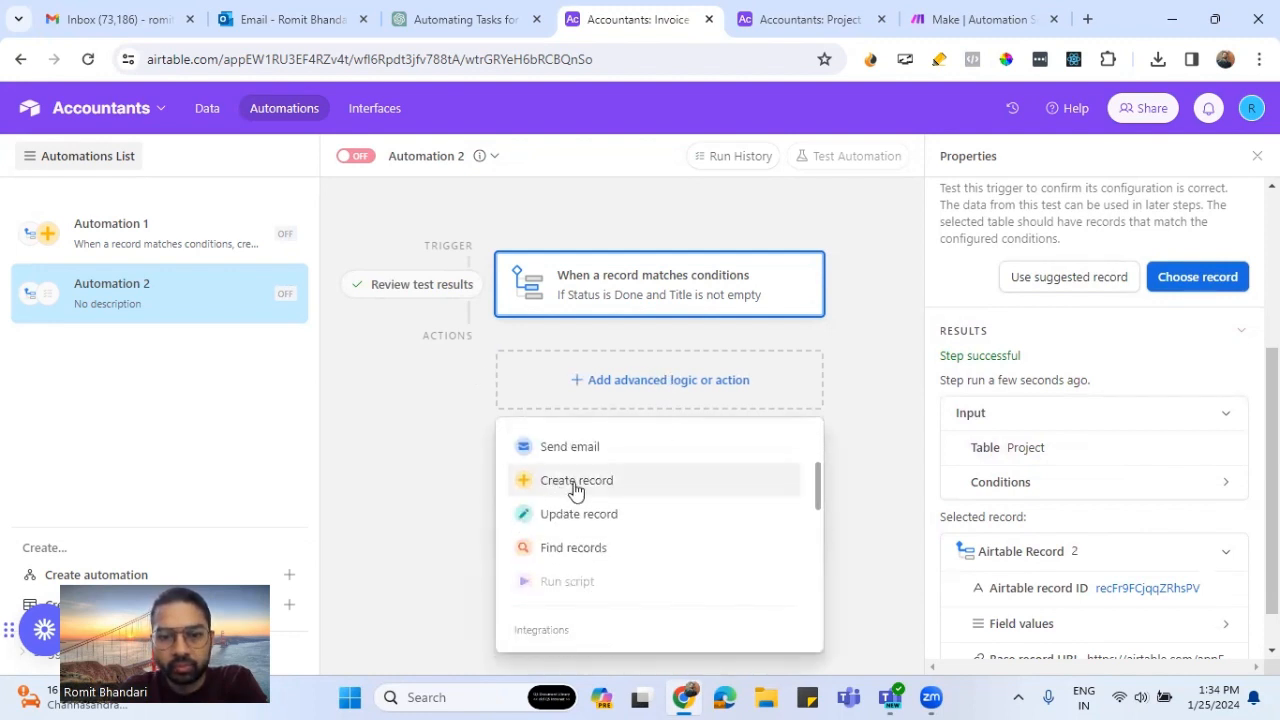
pyautogui.click(576, 482)
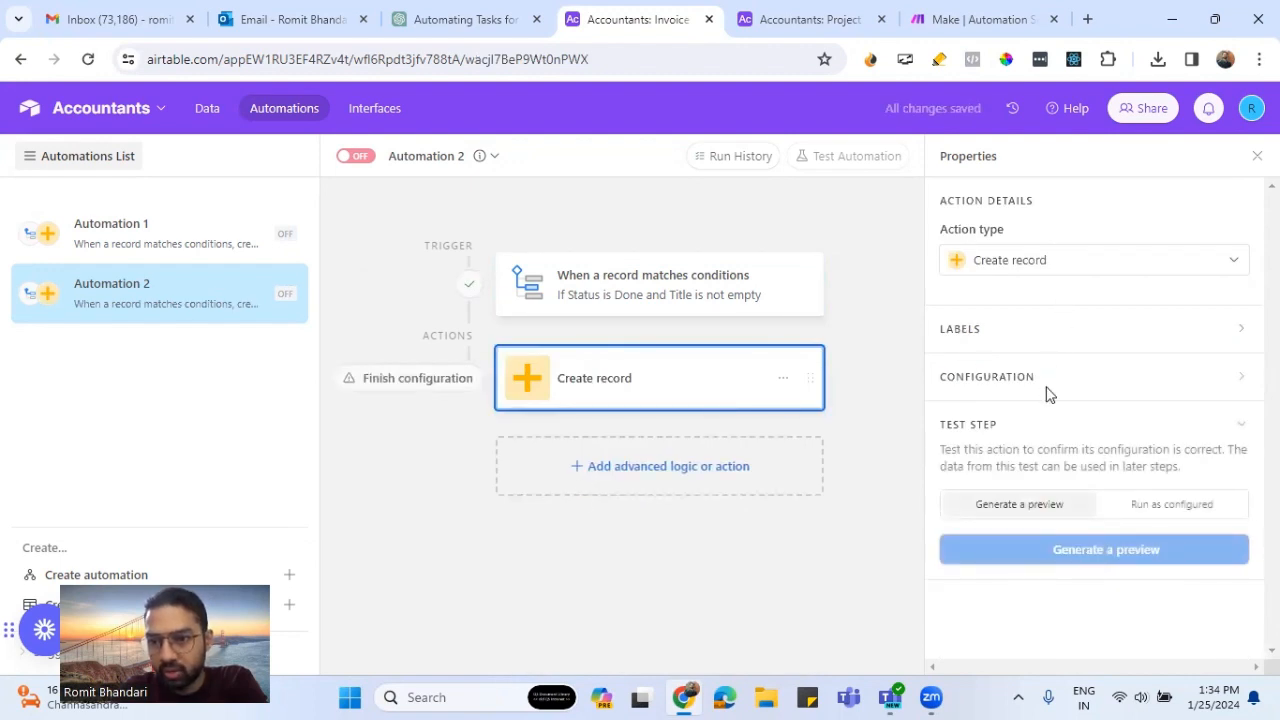
pyautogui.click(1204, 272)
pyautogui.click(1114, 218)
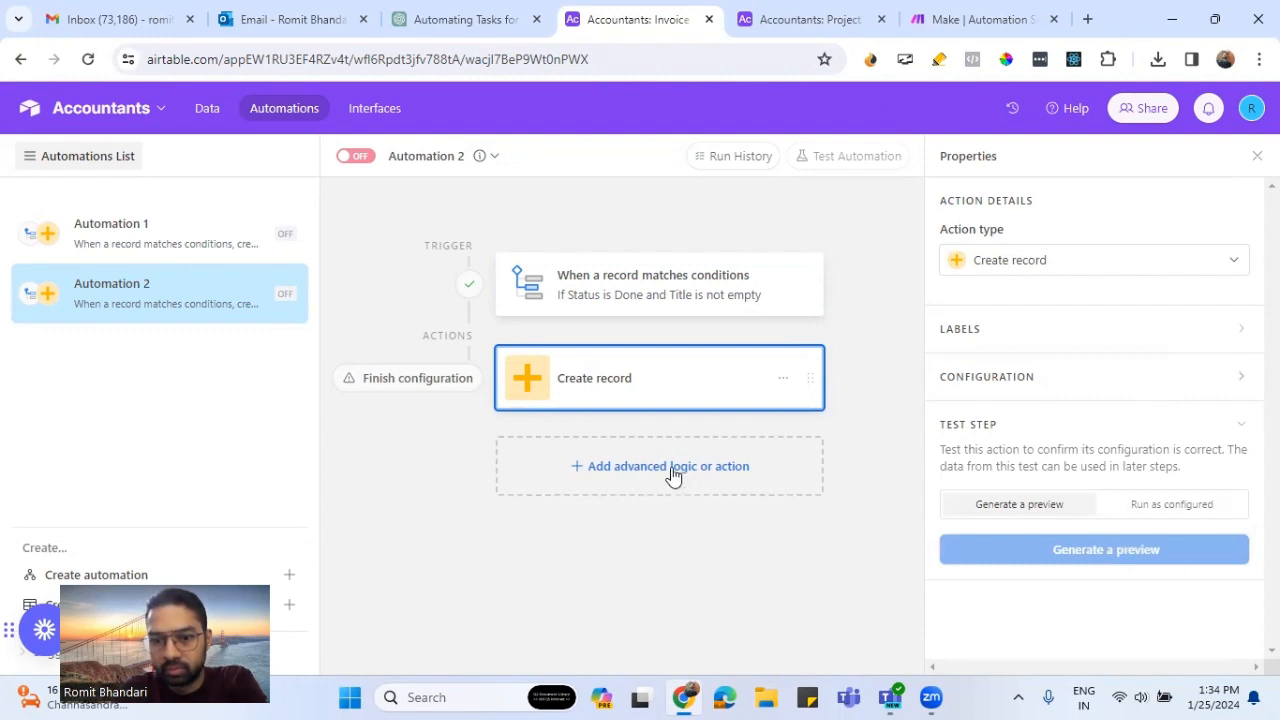
# - Configure the Create record action to add its record to the Invoice table
pyautogui.click(1047, 380)
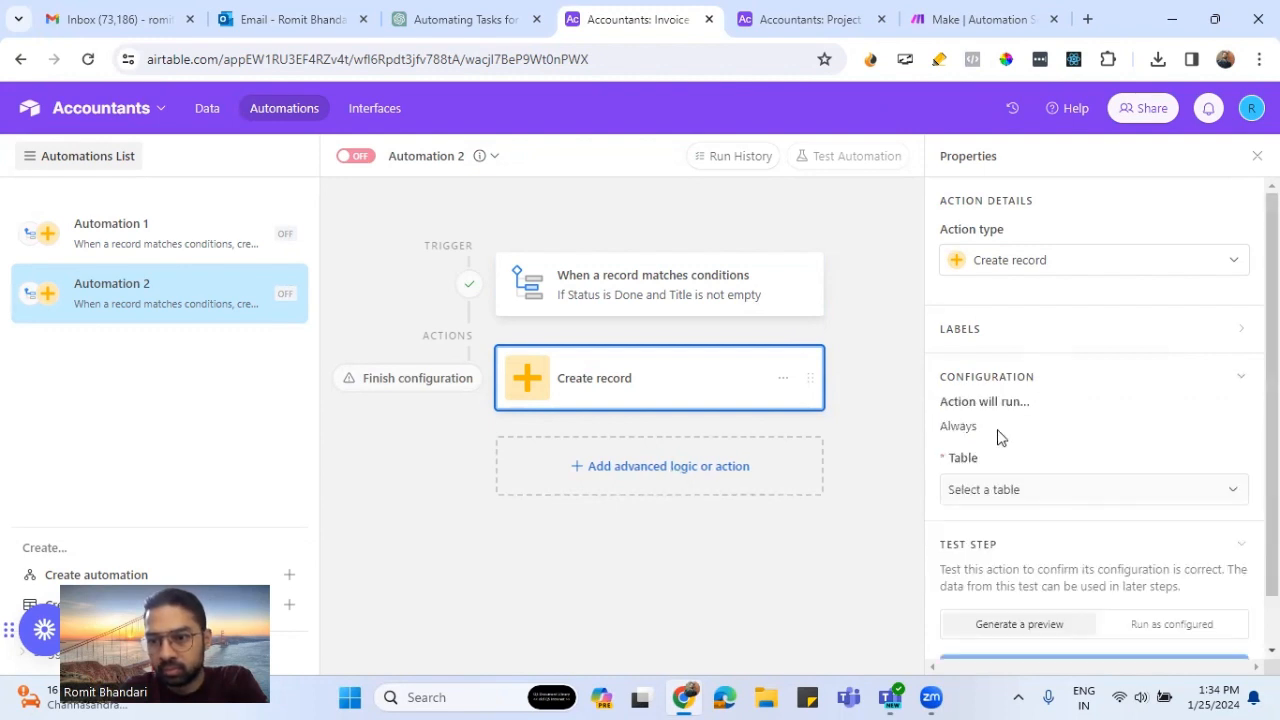
pyautogui.scroll(-1, 1005, 434)
pyautogui.click(1014, 433)
pyautogui.click(992, 292)
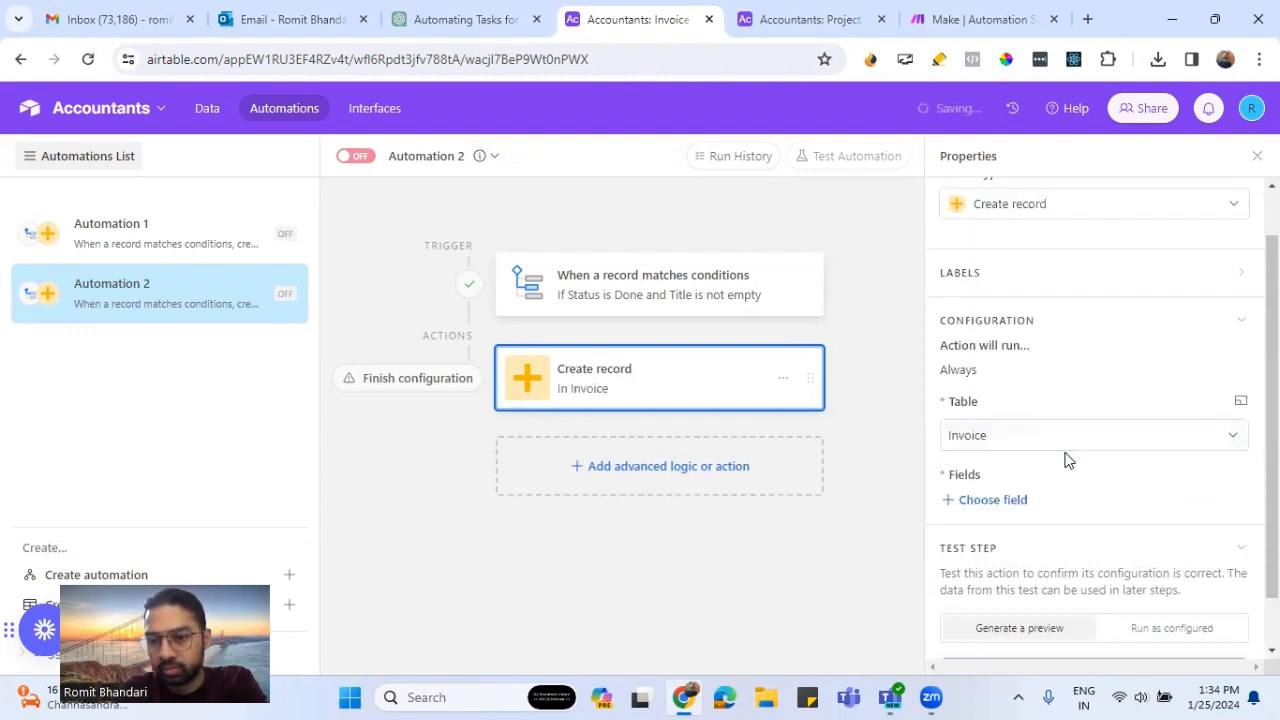
# - Add the Client field to the new invoice record and fill it with the Client value from the trigger's project record
pyautogui.scroll(-1, 1045, 460)
pyautogui.click(1007, 440)
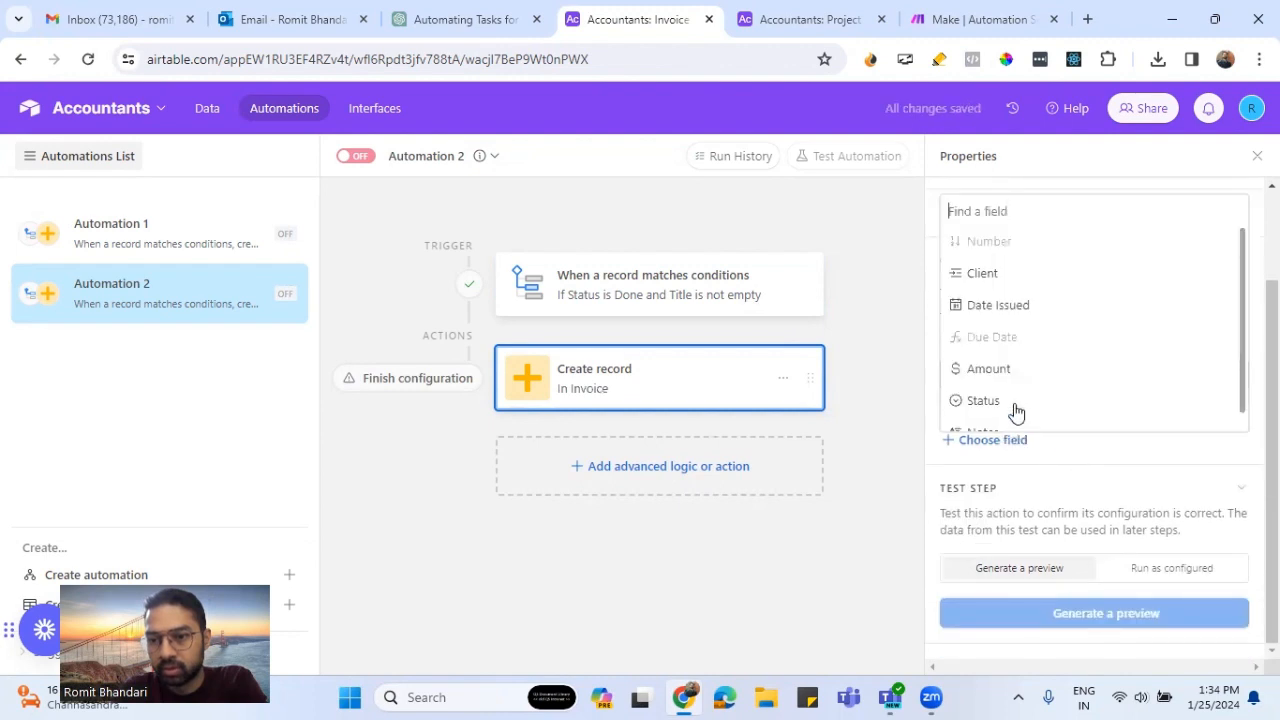
pyautogui.click(1014, 283)
pyautogui.click(1227, 497)
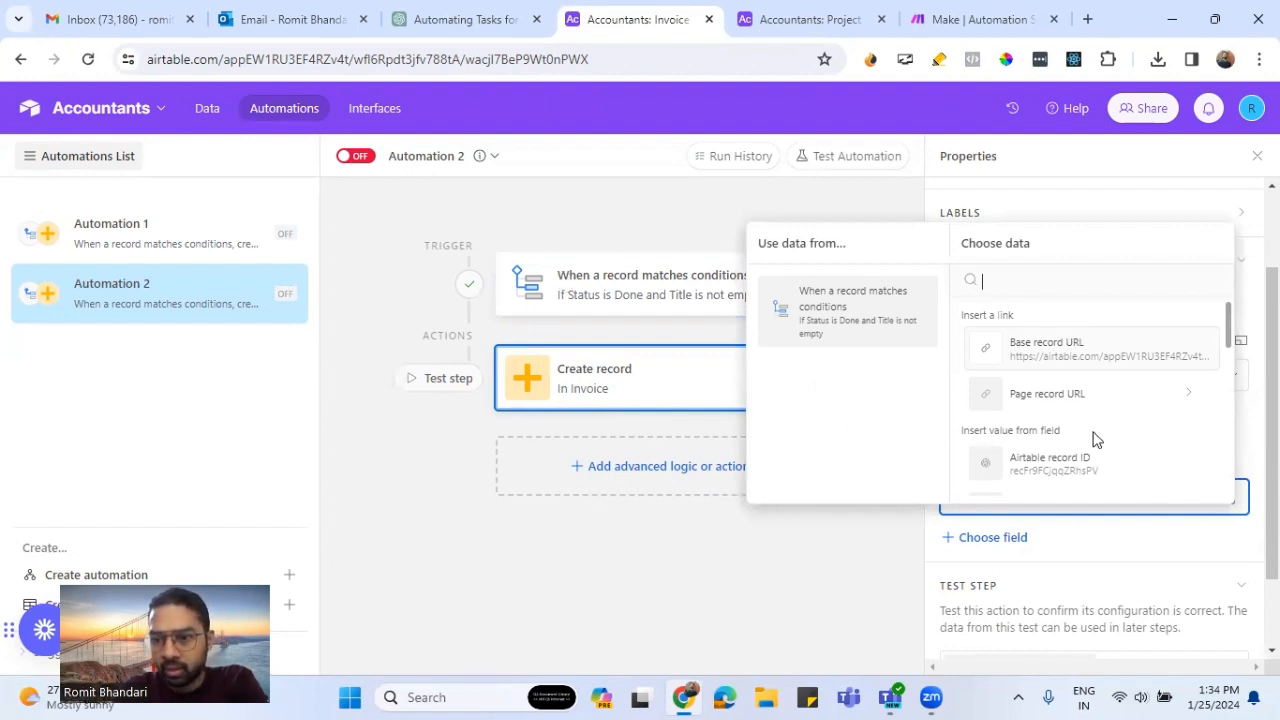
pyautogui.scroll(-6, 1112, 447)
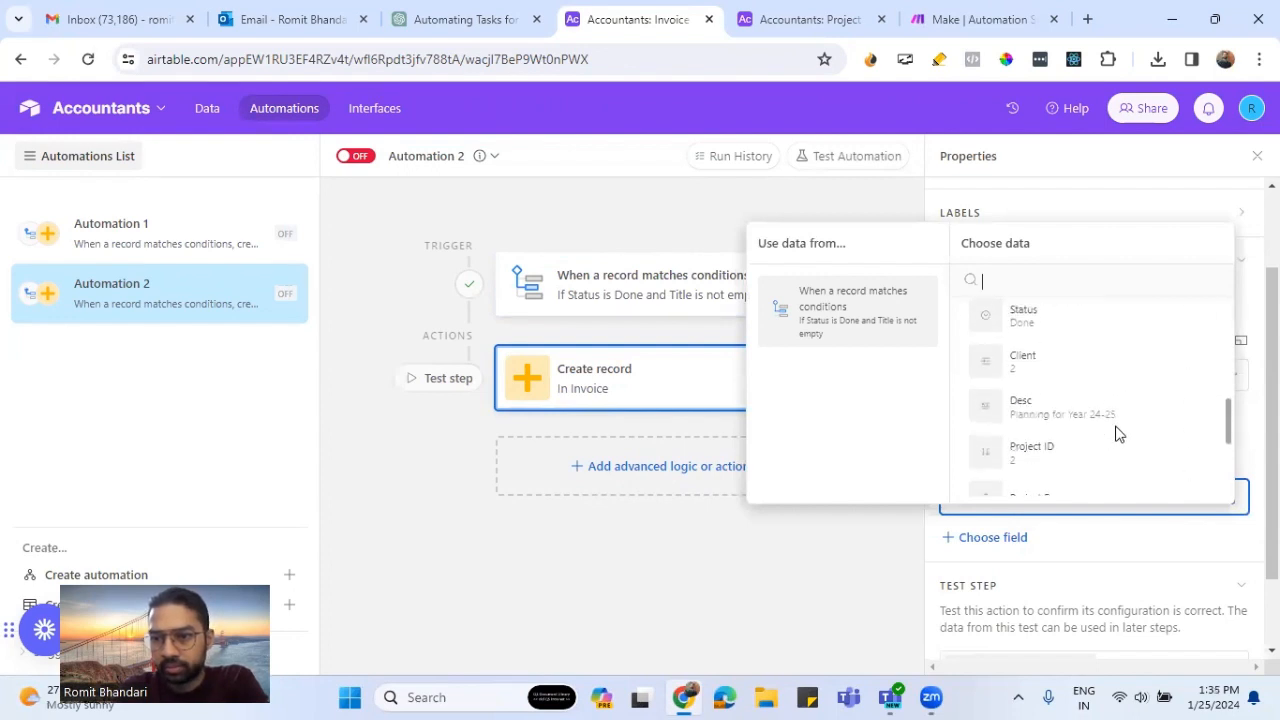
pyautogui.scroll(6, 1117, 436)
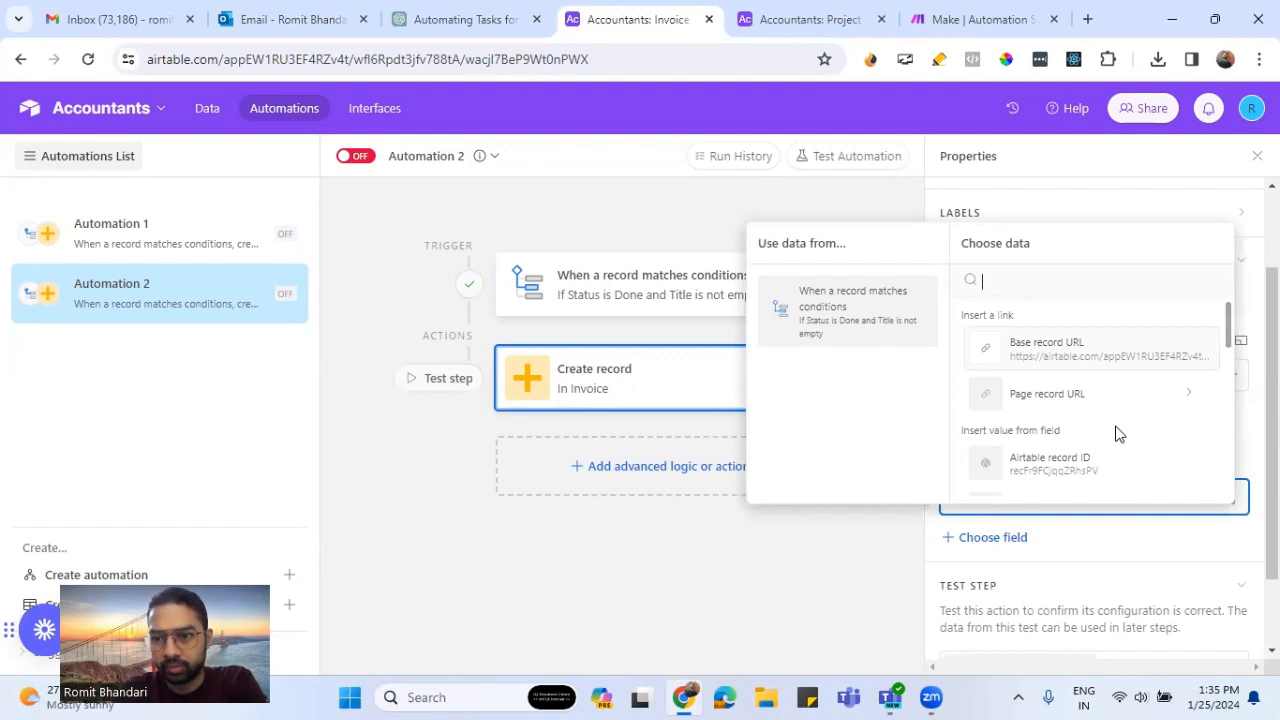
pyautogui.scroll(-1, 1118, 433)
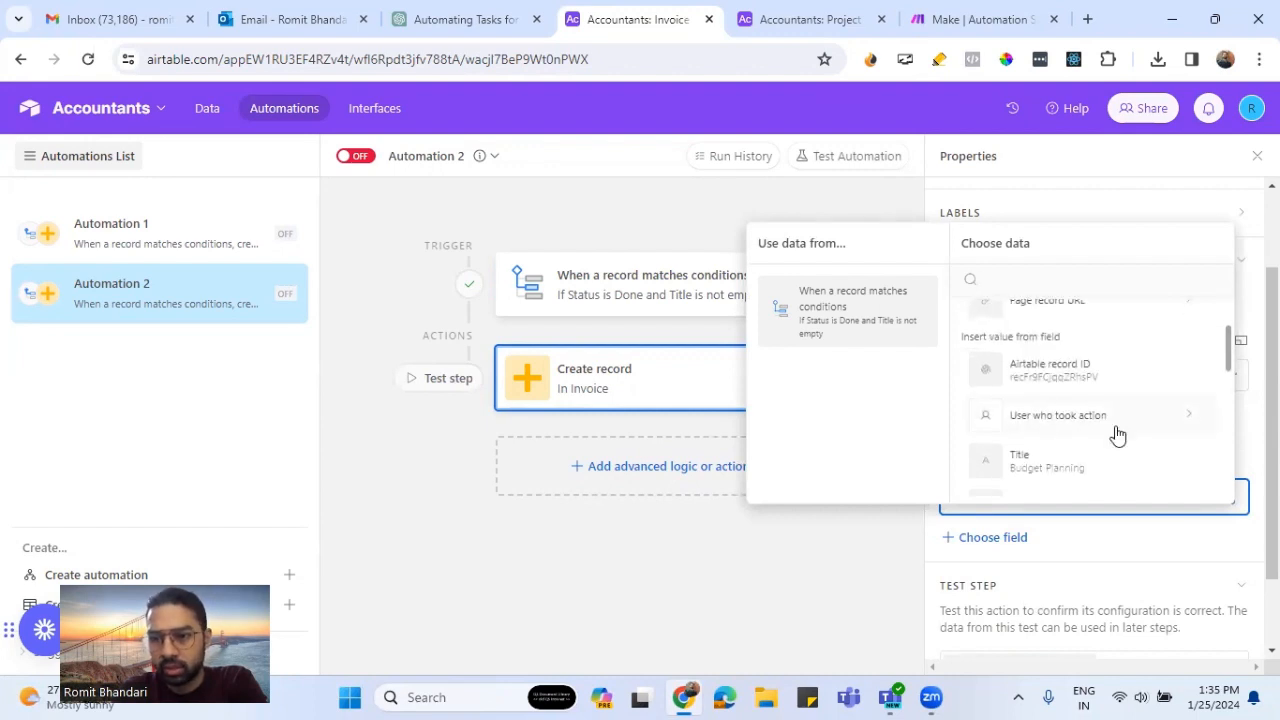
pyautogui.click(1116, 526)
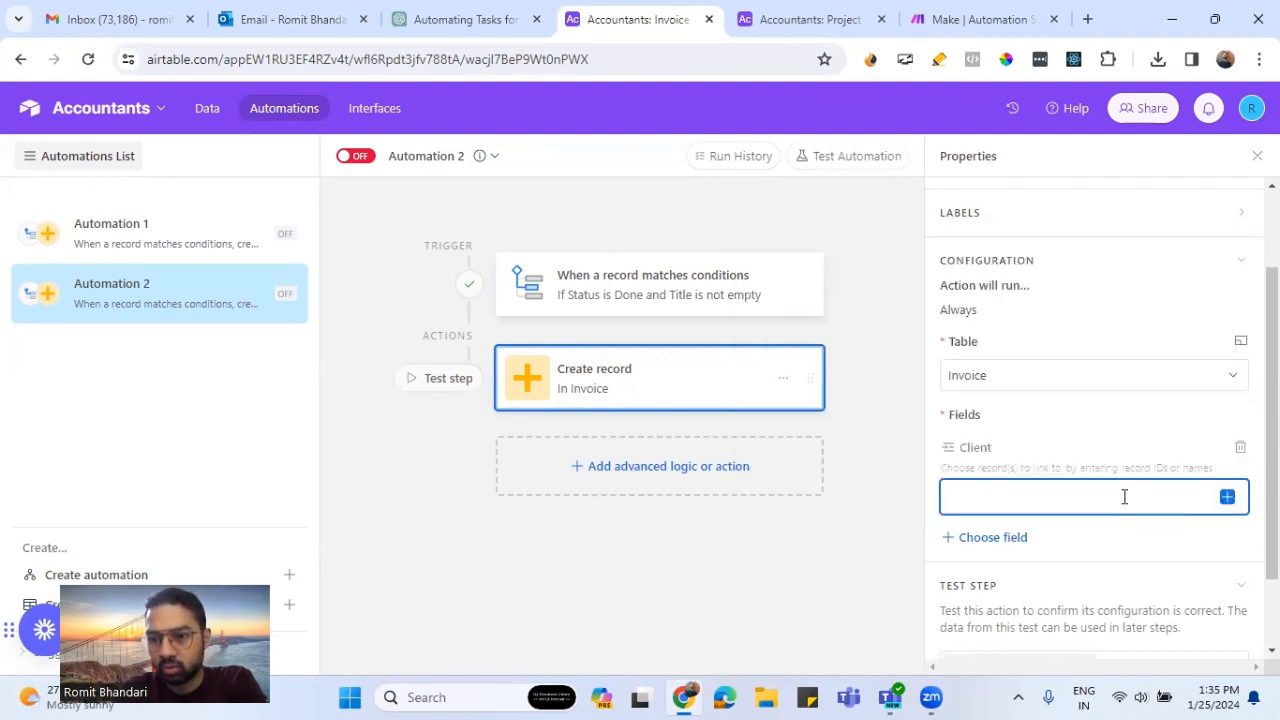
pyautogui.click(1227, 496)
pyautogui.scroll(-5, 1076, 400)
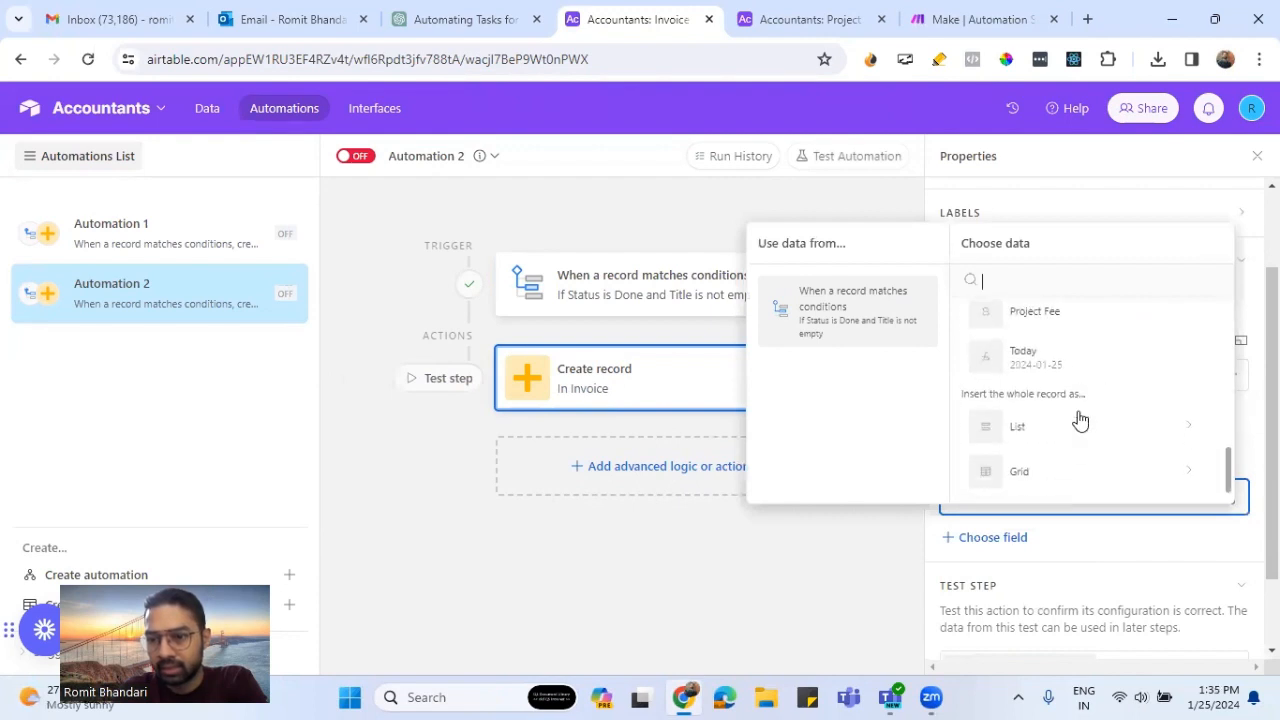
pyautogui.scroll(3, 1077, 420)
pyautogui.click(1137, 486)
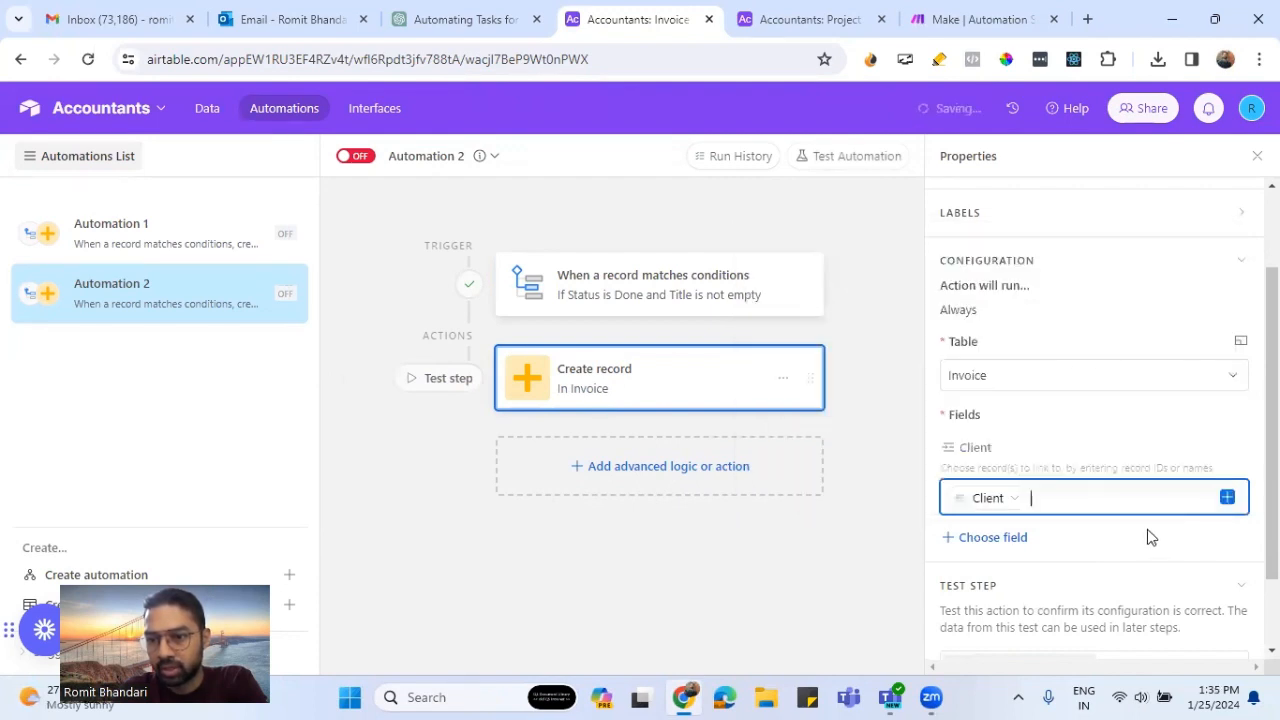
# - Add the Date Issued field as a dynamic value and fill it with the trigger record's Today field
pyautogui.scroll(-2, 1147, 532)
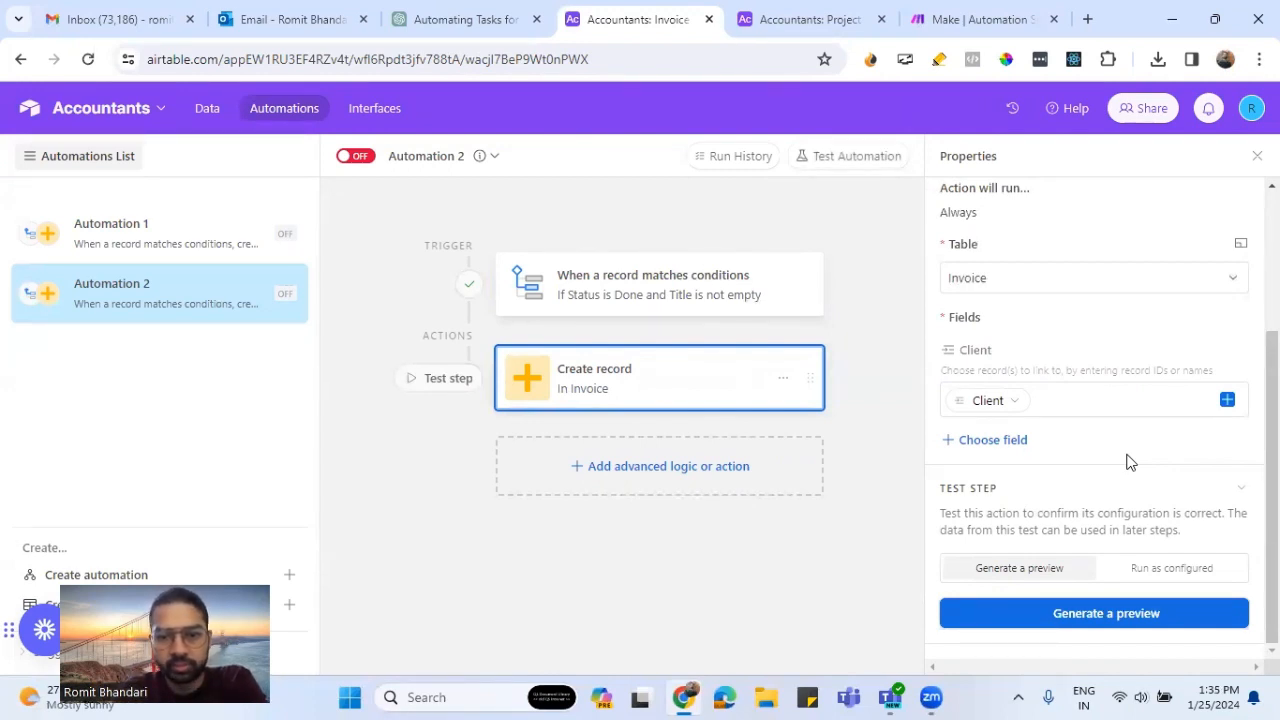
pyautogui.click(1018, 445)
pyautogui.click(1055, 296)
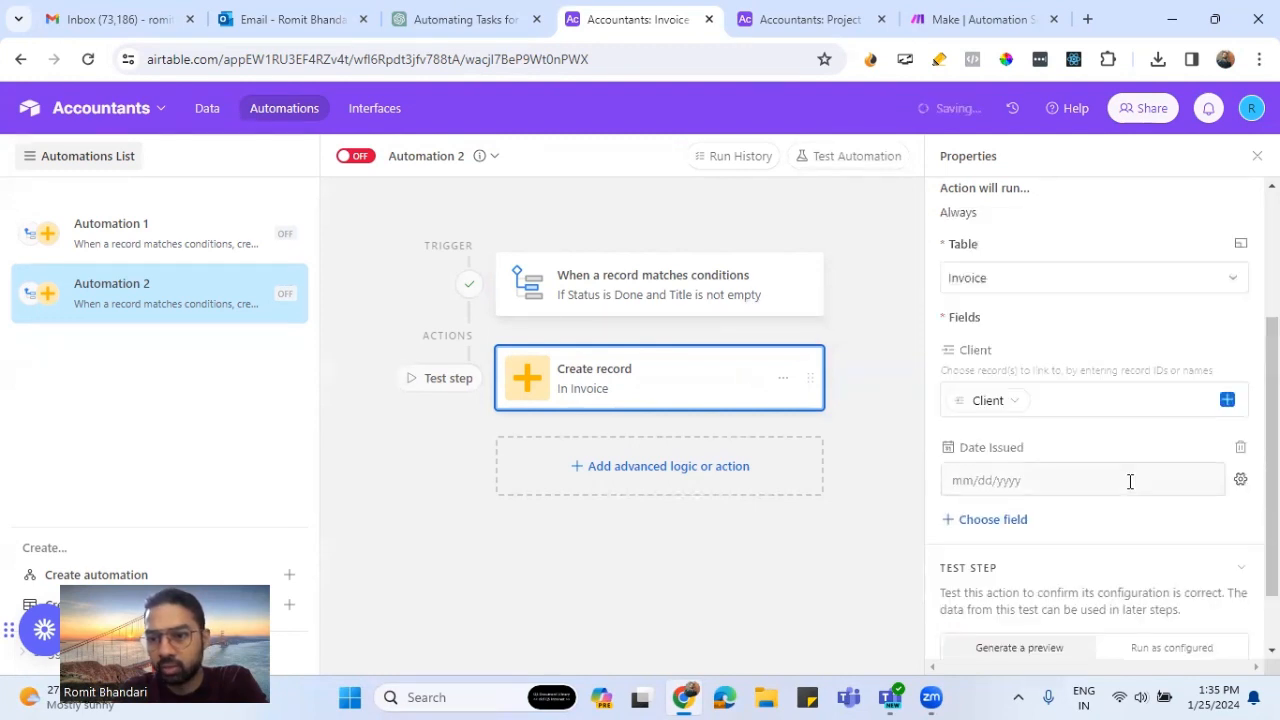
pyautogui.click(1240, 479)
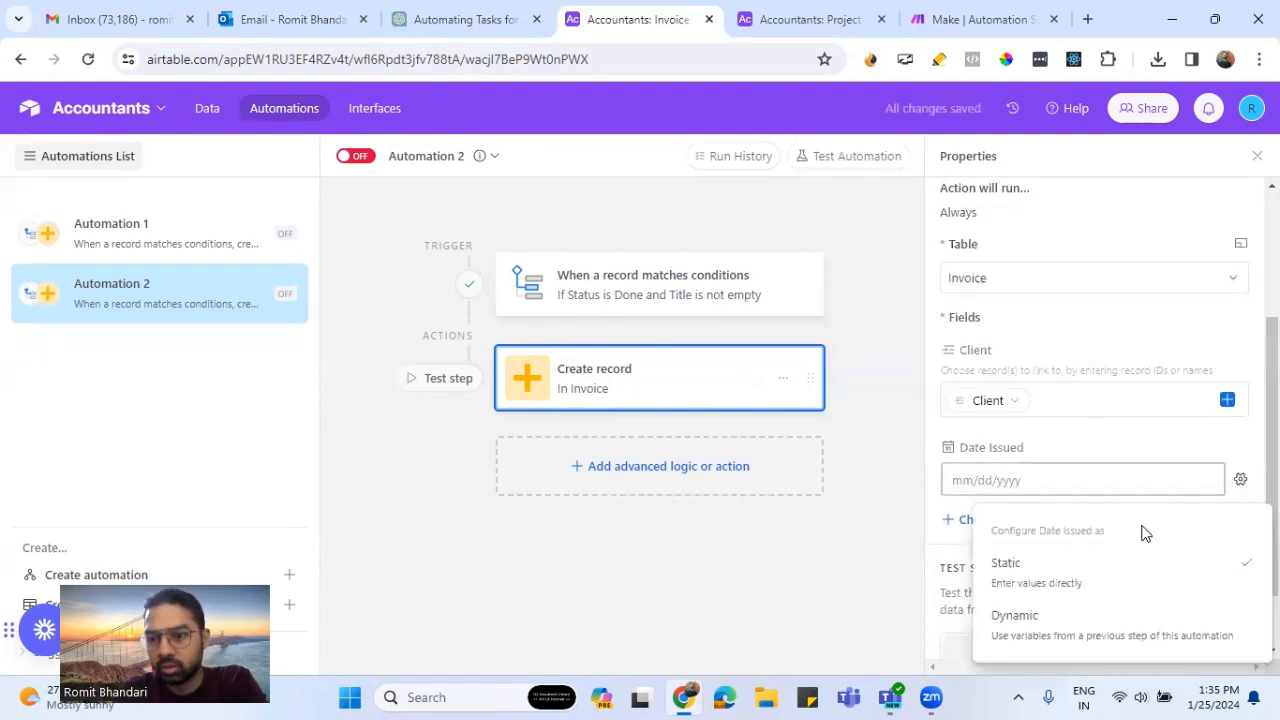
pyautogui.click(1074, 635)
pyautogui.click(1205, 479)
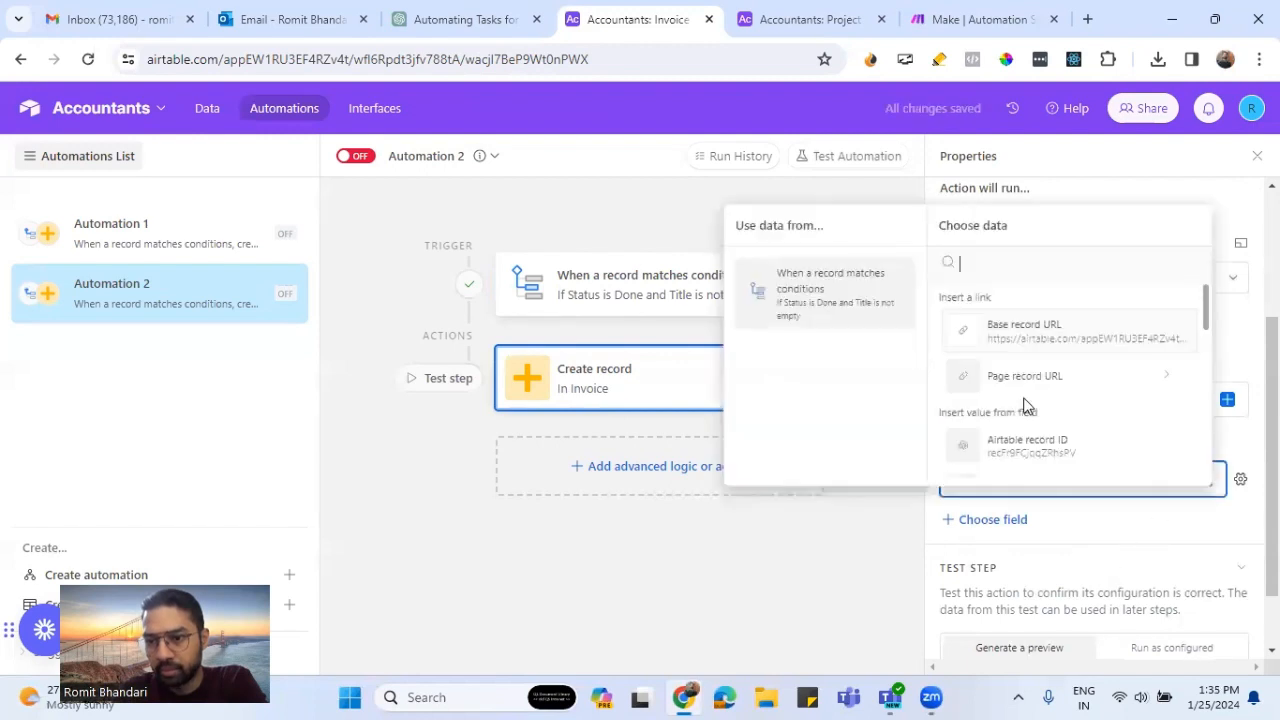
pyautogui.scroll(-6, 1025, 405)
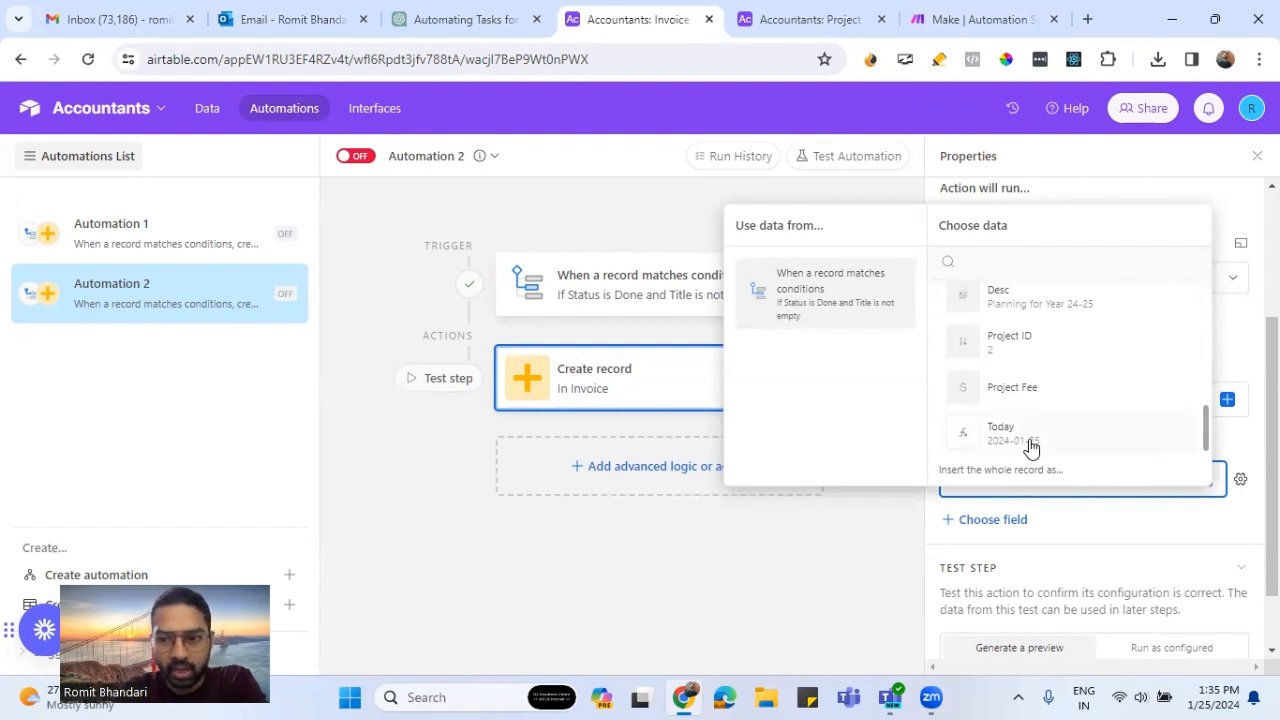
pyautogui.click(1031, 447)
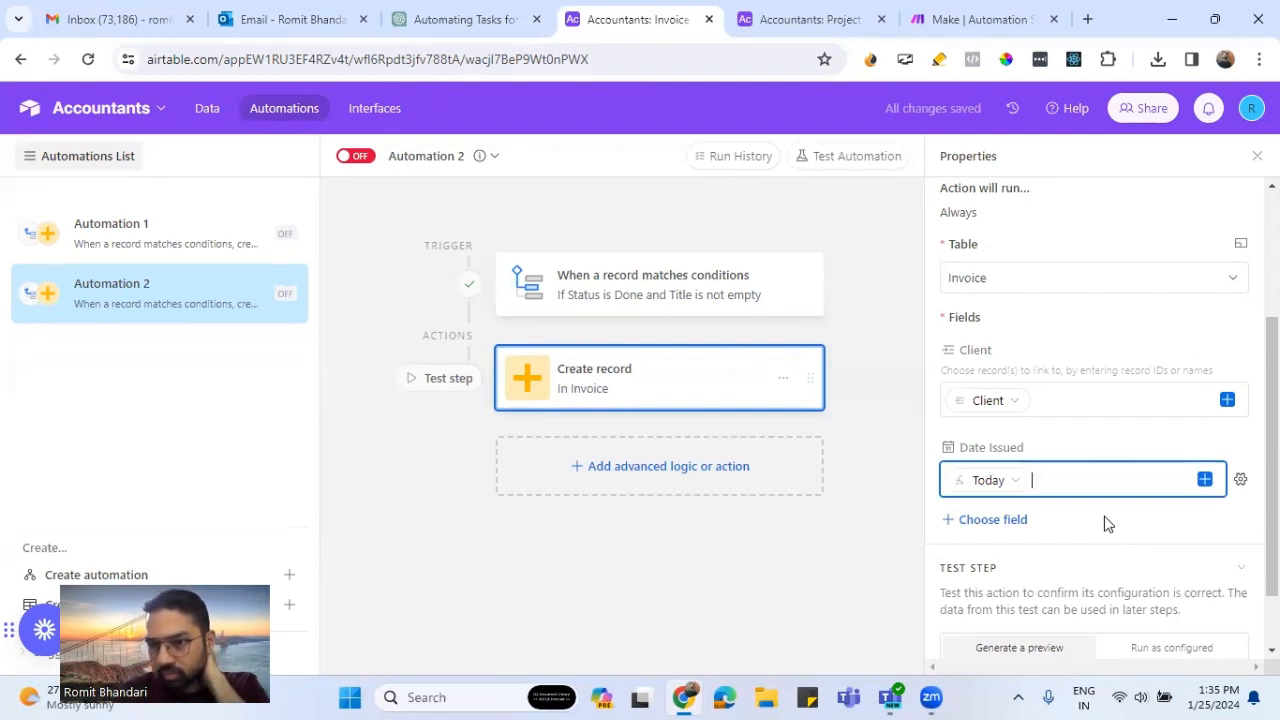
pyautogui.click(1105, 523)
# - Add the Amount field as a dynamic value and fill it with the trigger record's Project Fee
pyautogui.scroll(-1, 1105, 520)
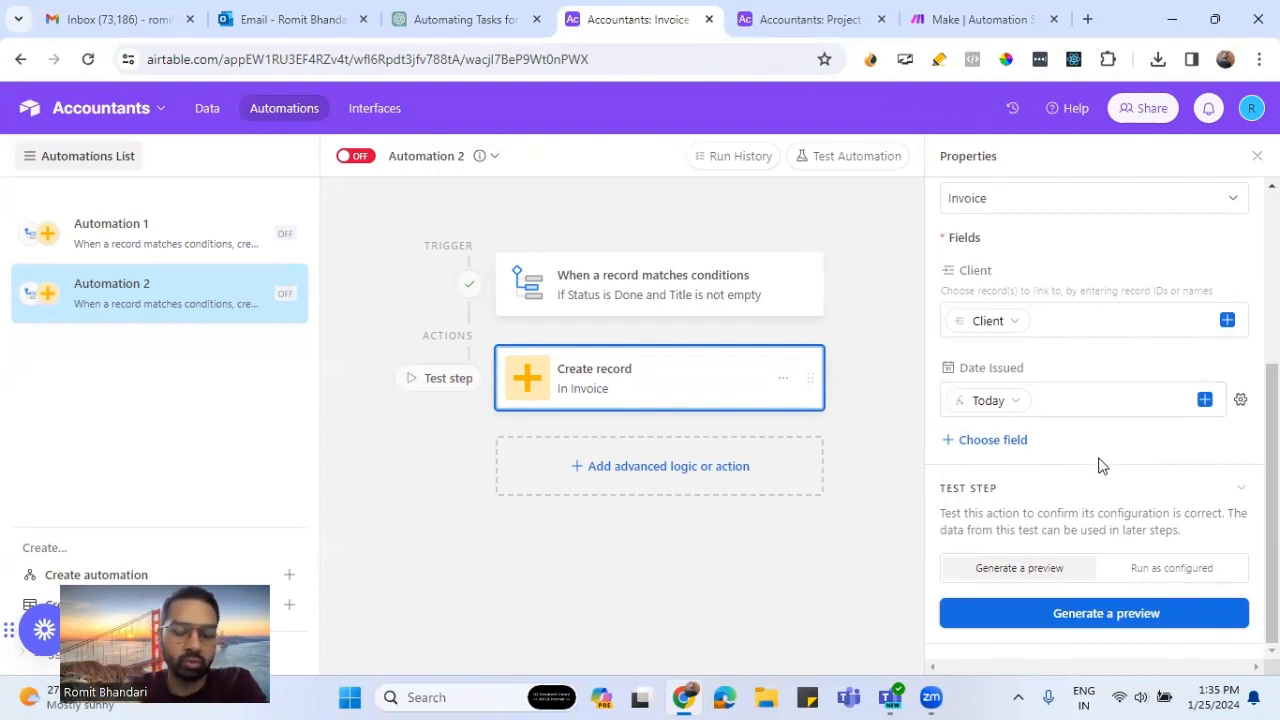
pyautogui.click(1030, 442)
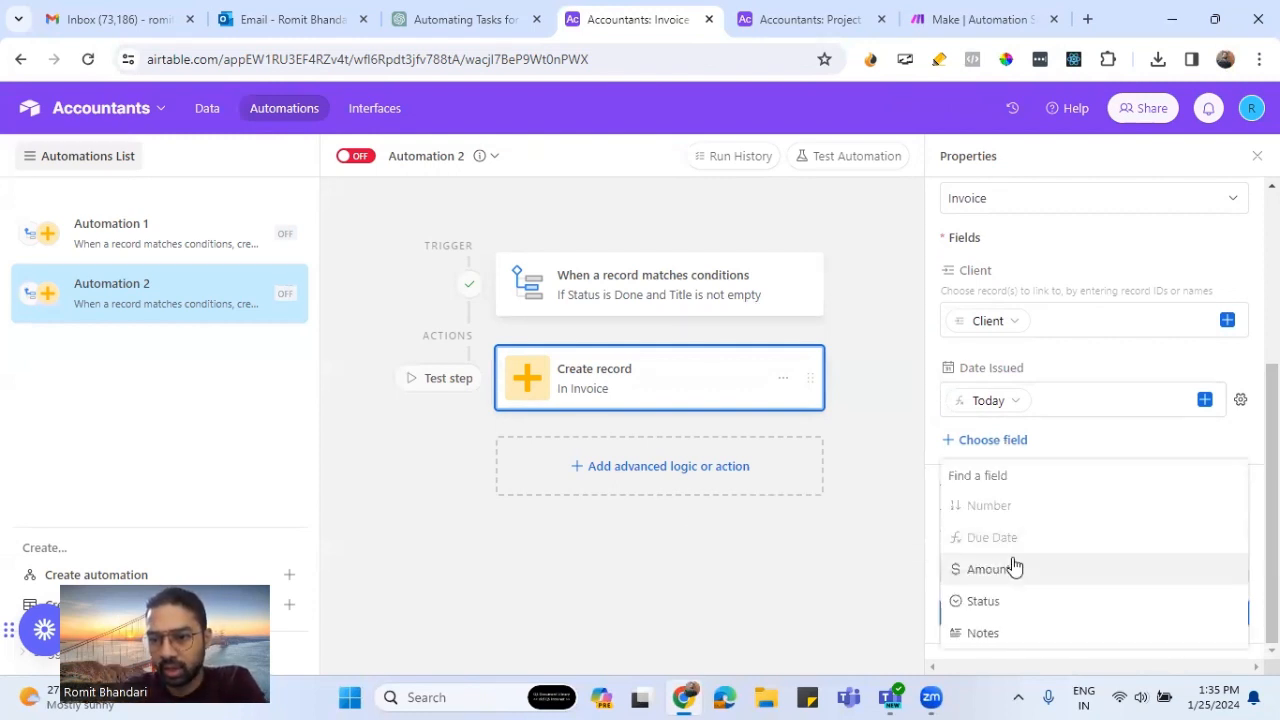
pyautogui.click(1145, 572)
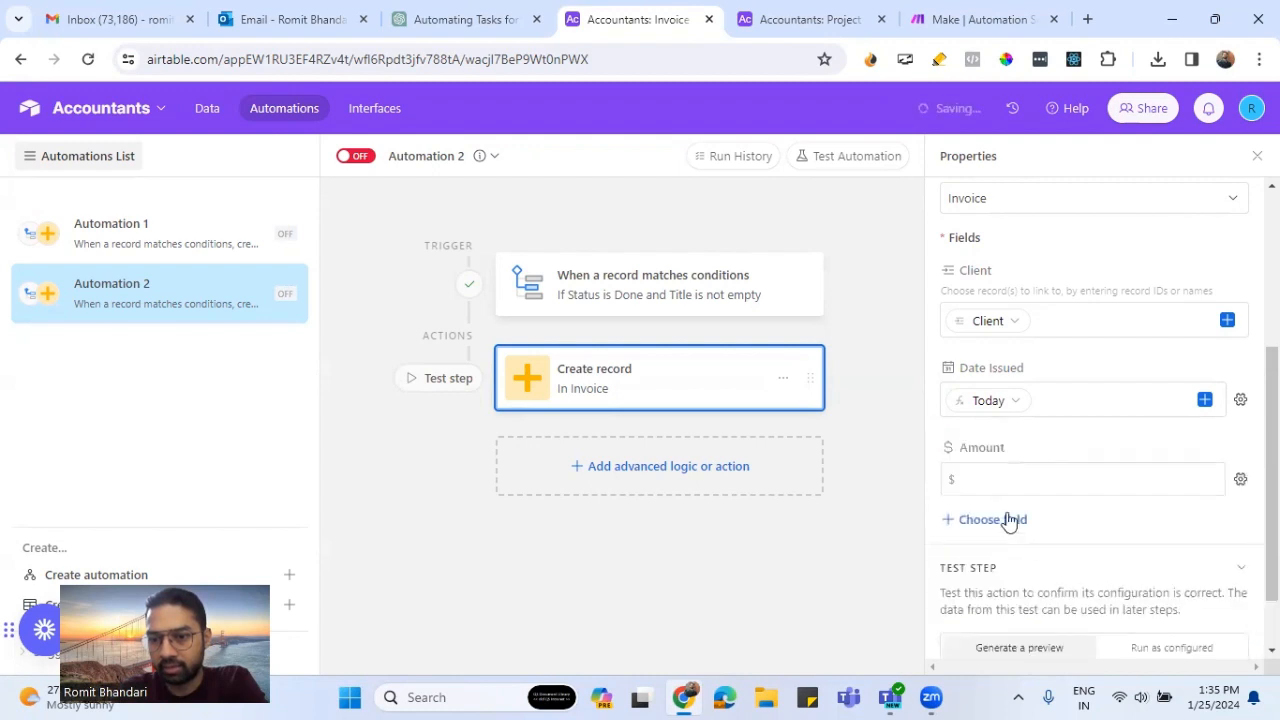
pyautogui.click(1240, 480)
pyautogui.click(1071, 623)
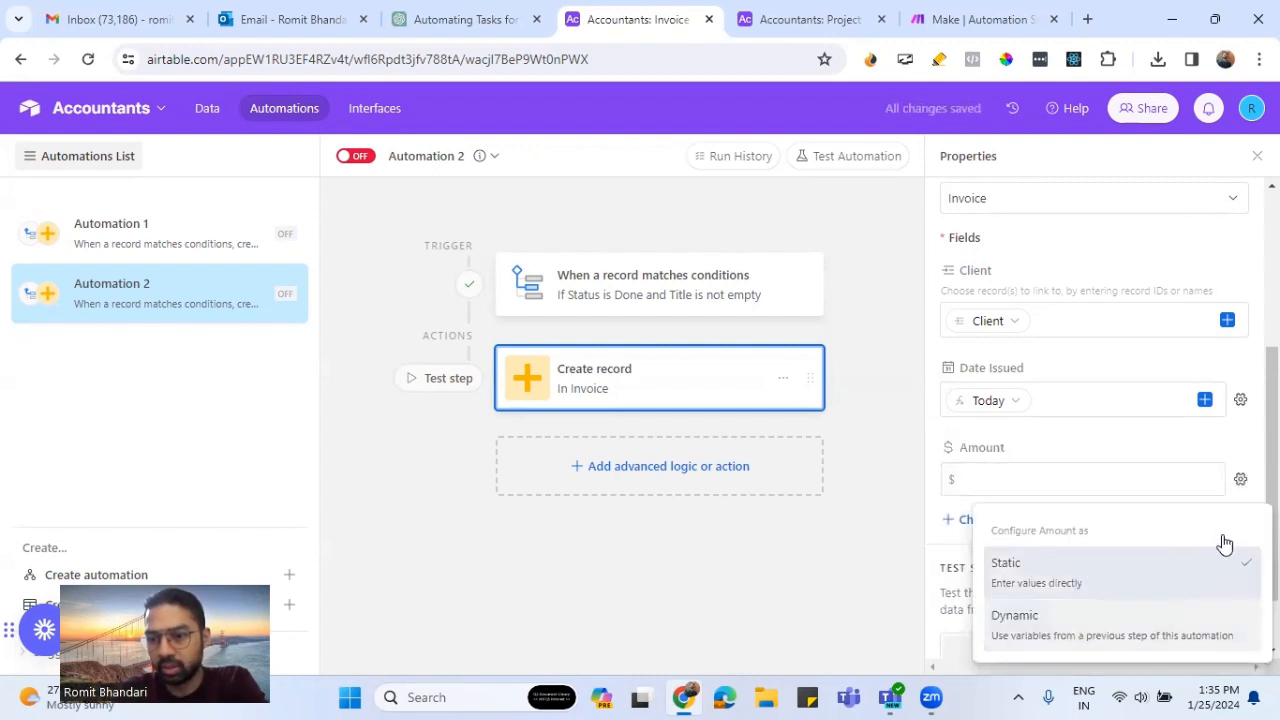
pyautogui.click(1111, 484)
pyautogui.scroll(-1, 1080, 500)
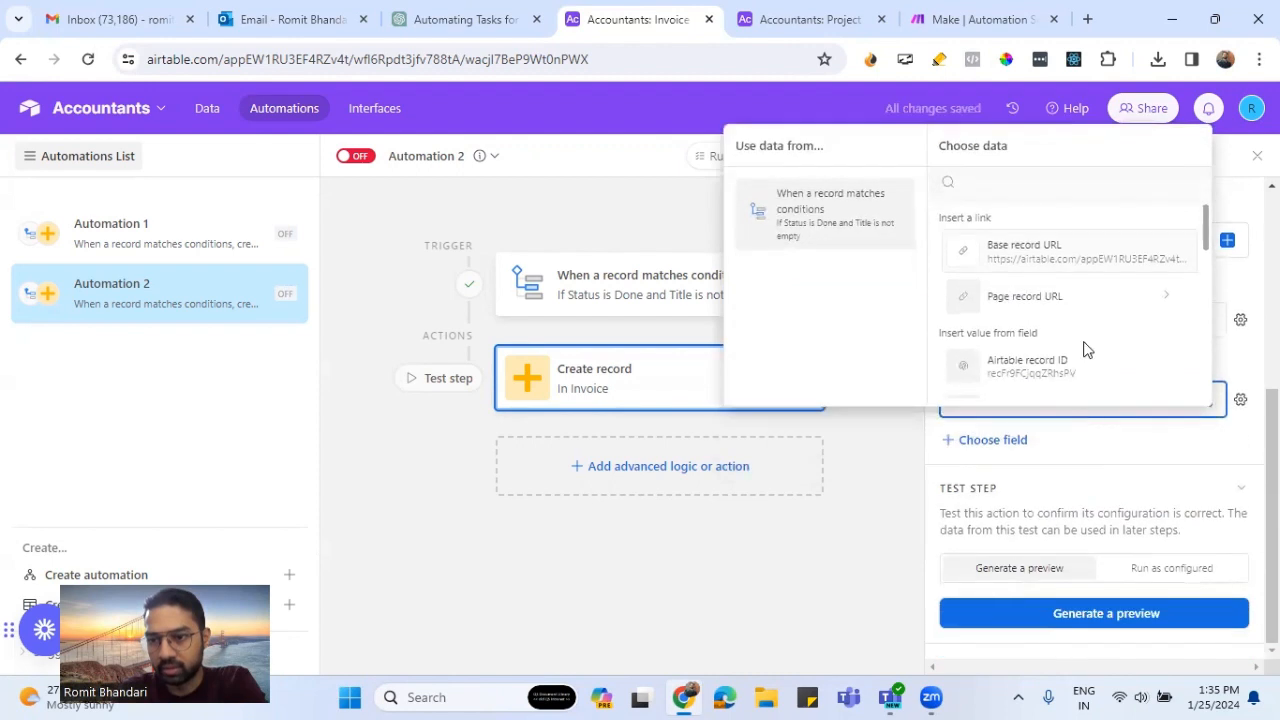
pyautogui.scroll(-3, 1086, 352)
pyautogui.click(1029, 220)
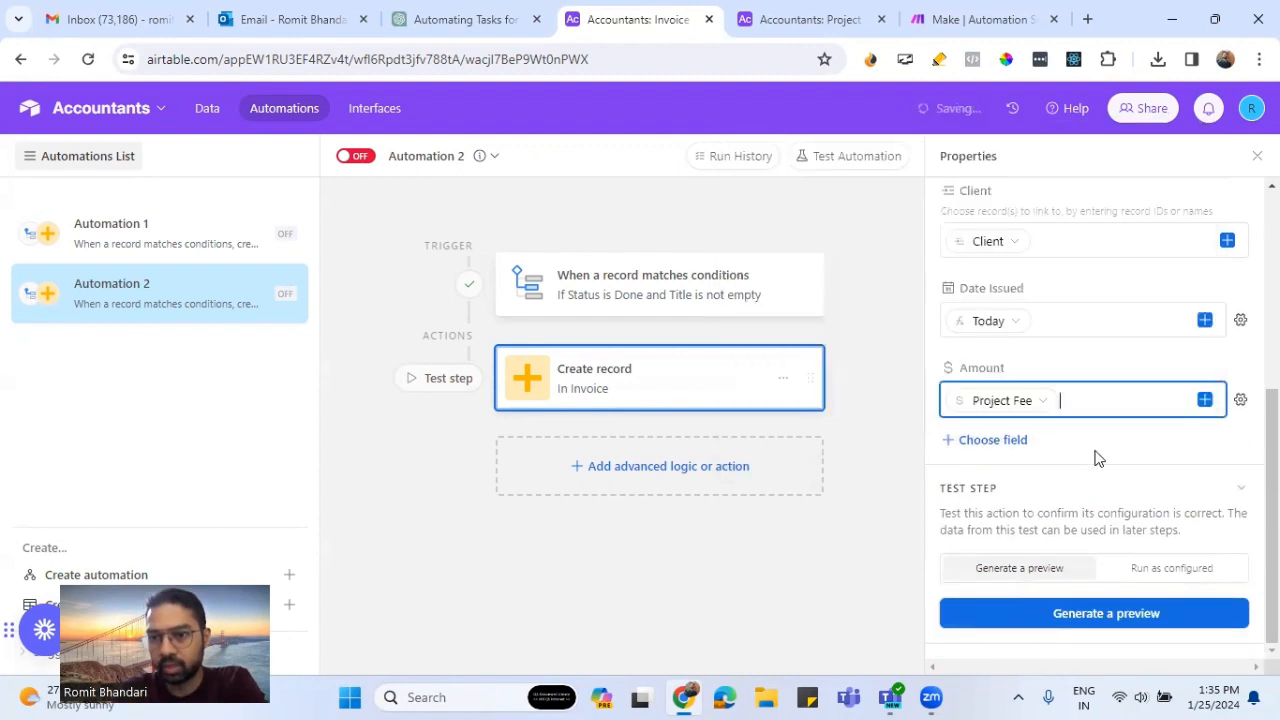
# - Add the invoice's Status field and set it to the static option Pending
pyautogui.click(1046, 448)
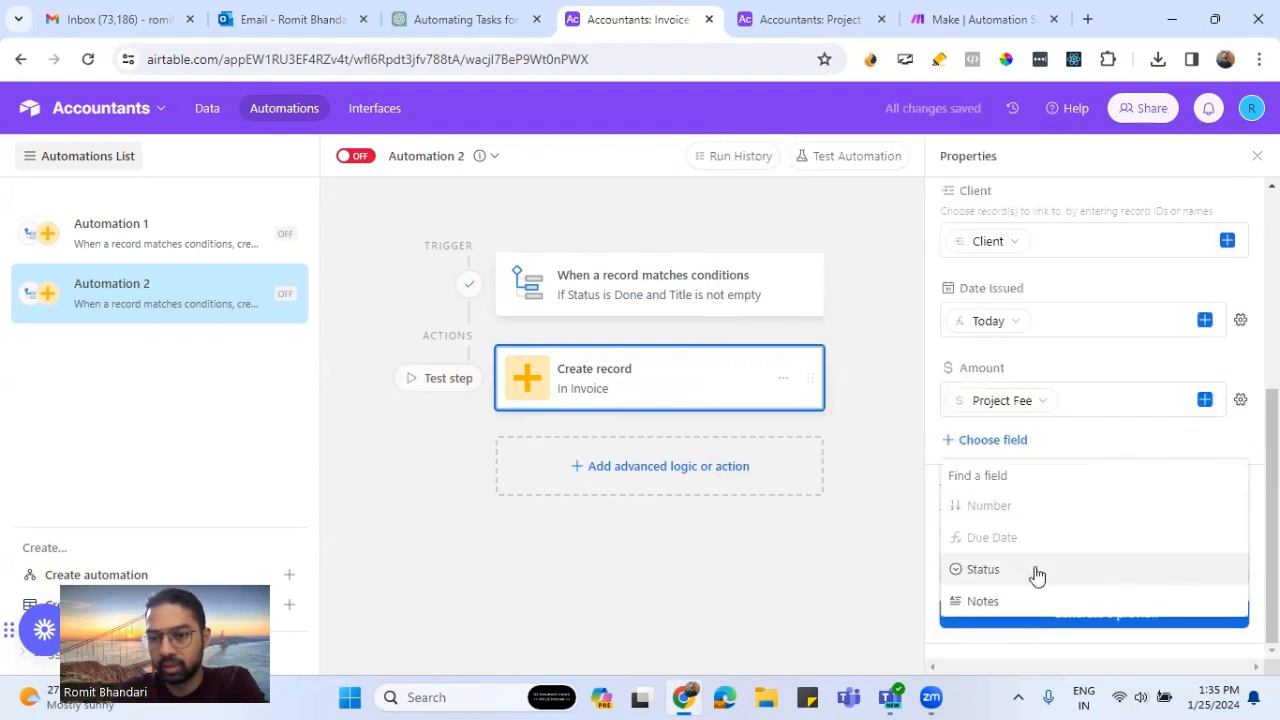
pyautogui.click(1100, 569)
pyautogui.click(1211, 482)
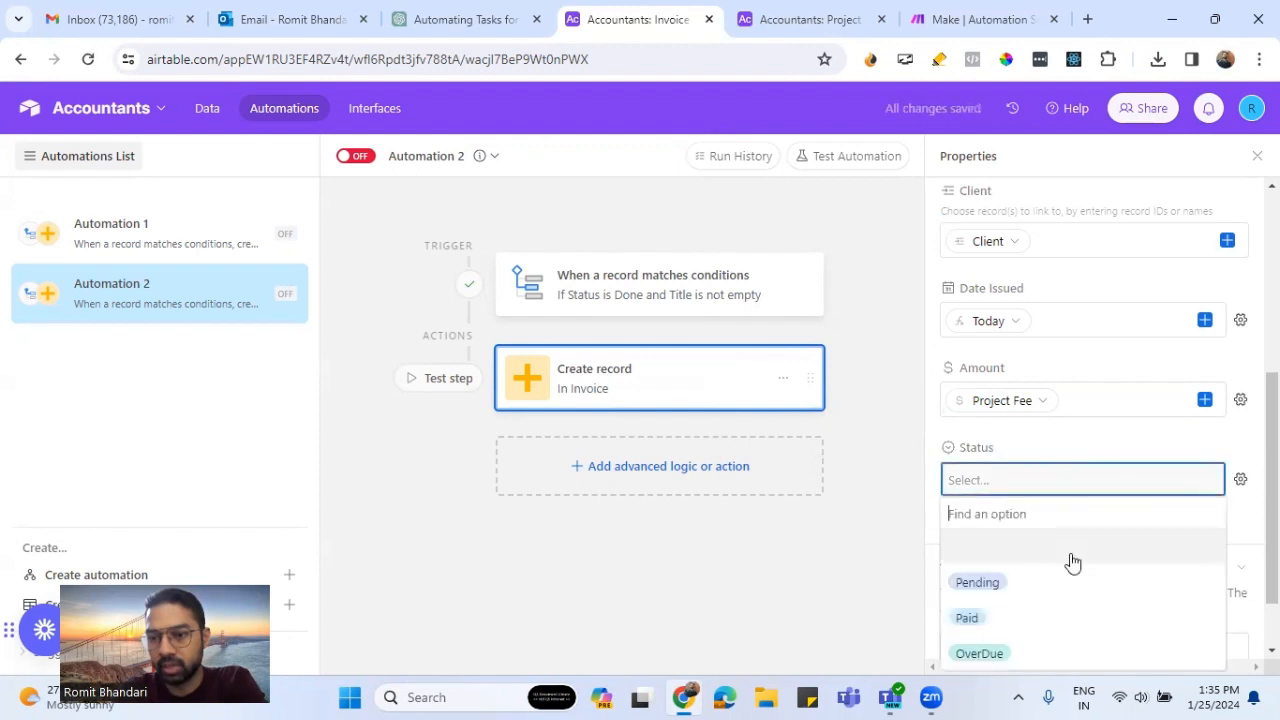
pyautogui.click(1034, 585)
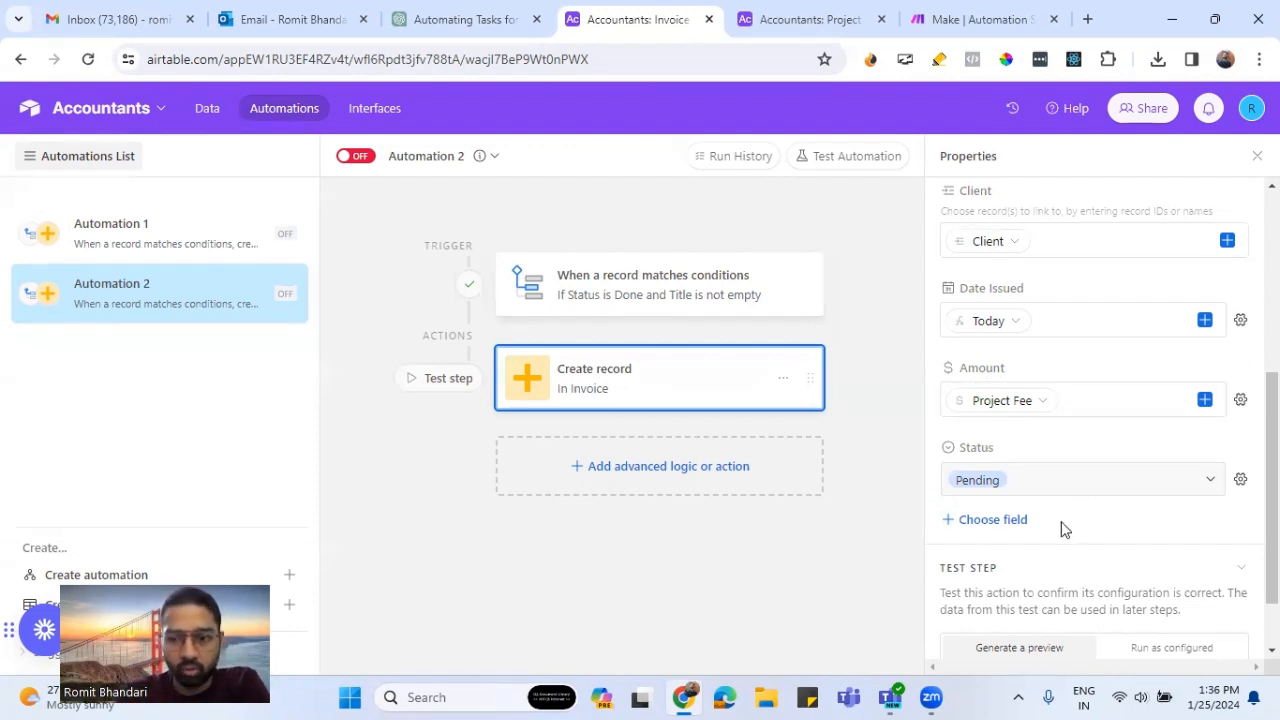
# - Add the invoice's Notes field and fill it with the Notes value from the trigger's project record
pyautogui.click(1023, 520)
pyautogui.click(991, 651)
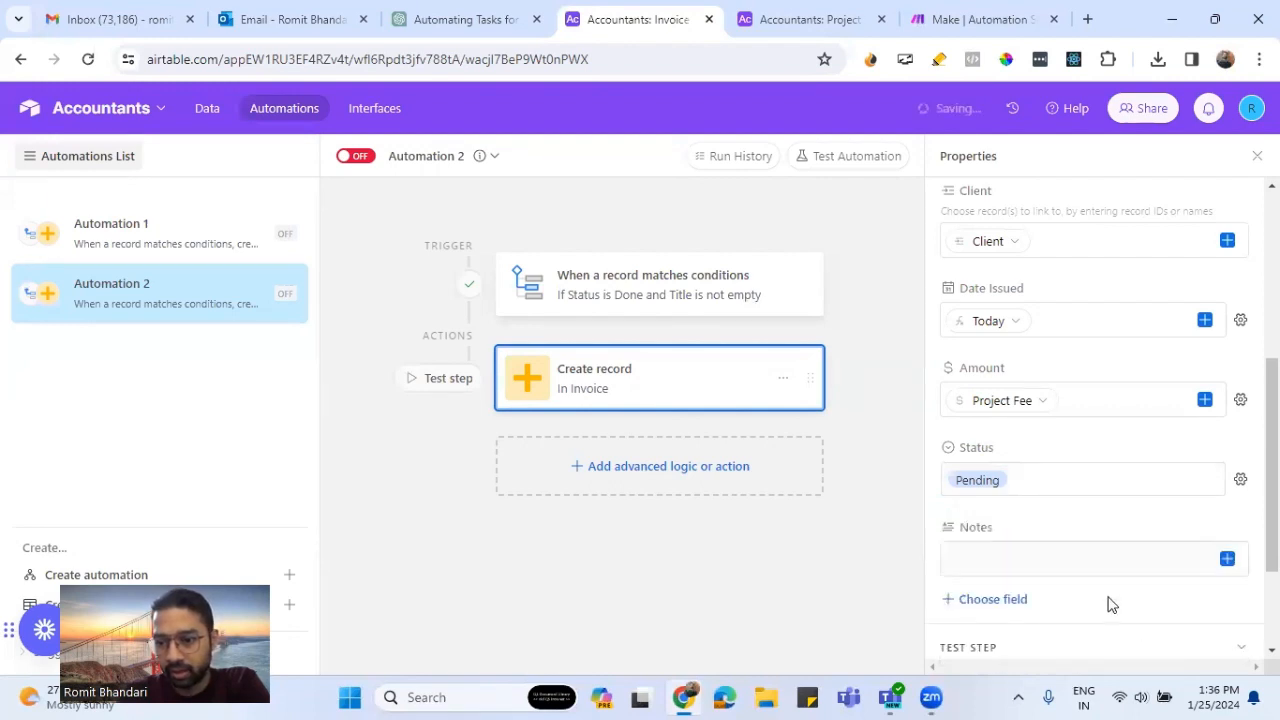
pyautogui.click(1228, 559)
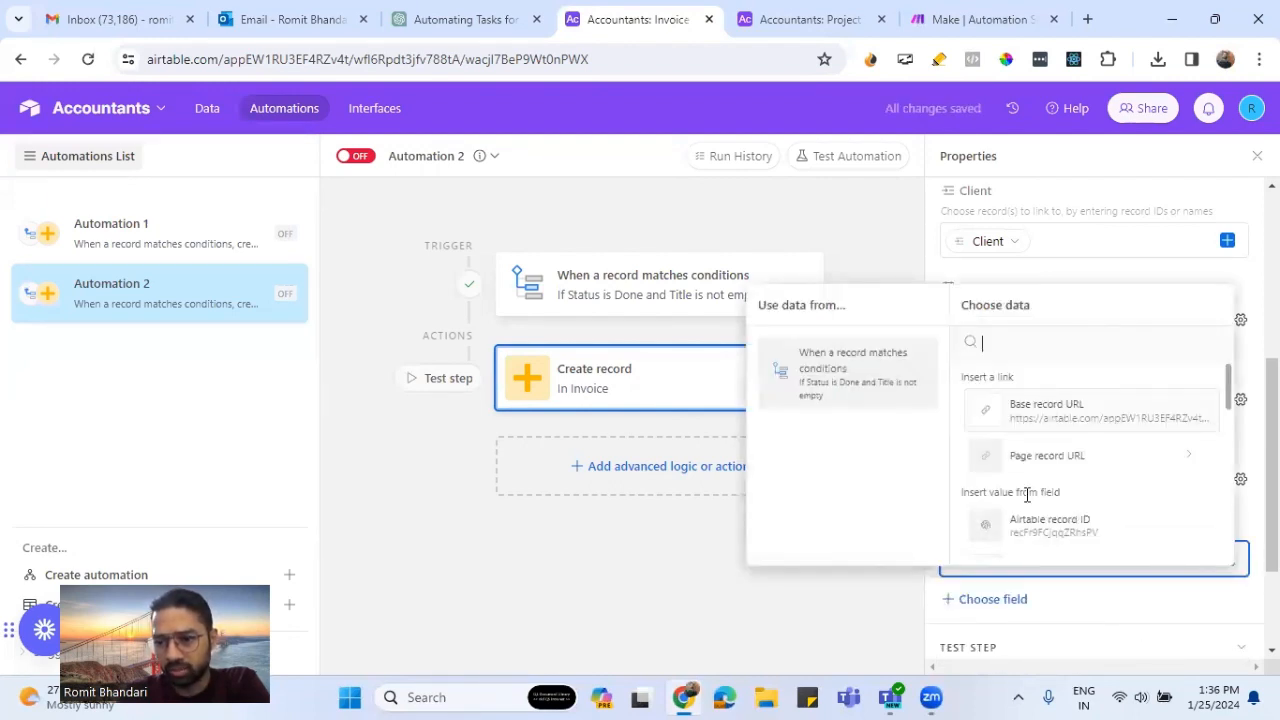
pyautogui.scroll(-5, 1063, 526)
pyautogui.scroll(2, 1063, 526)
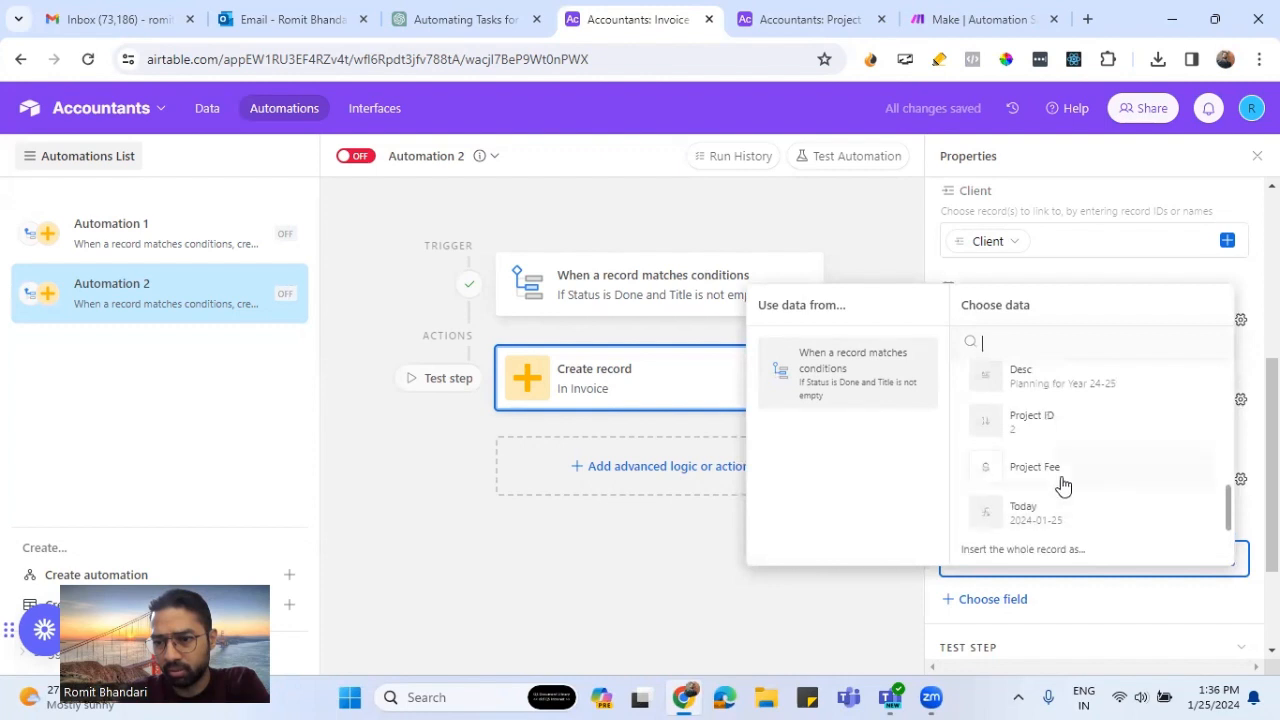
pyautogui.scroll(1, 1067, 487)
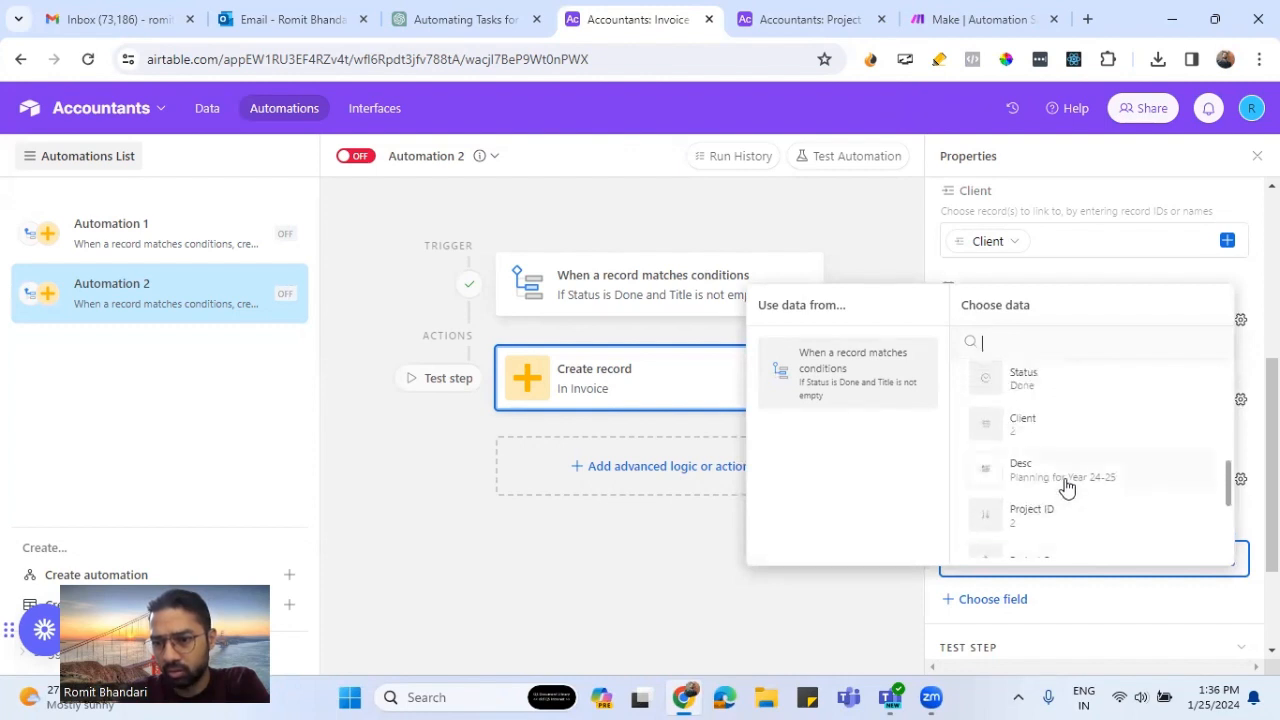
pyautogui.scroll(2, 1070, 486)
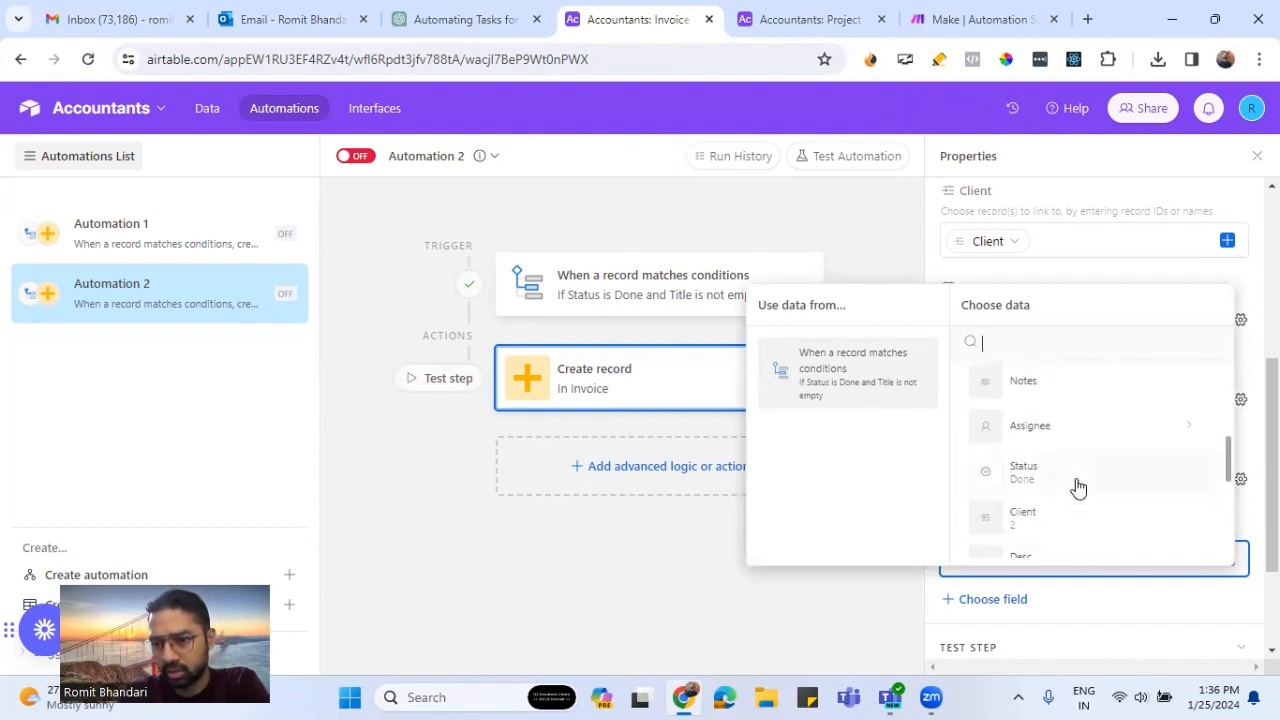
pyautogui.click(1041, 392)
pyautogui.scroll(-2, 1145, 598)
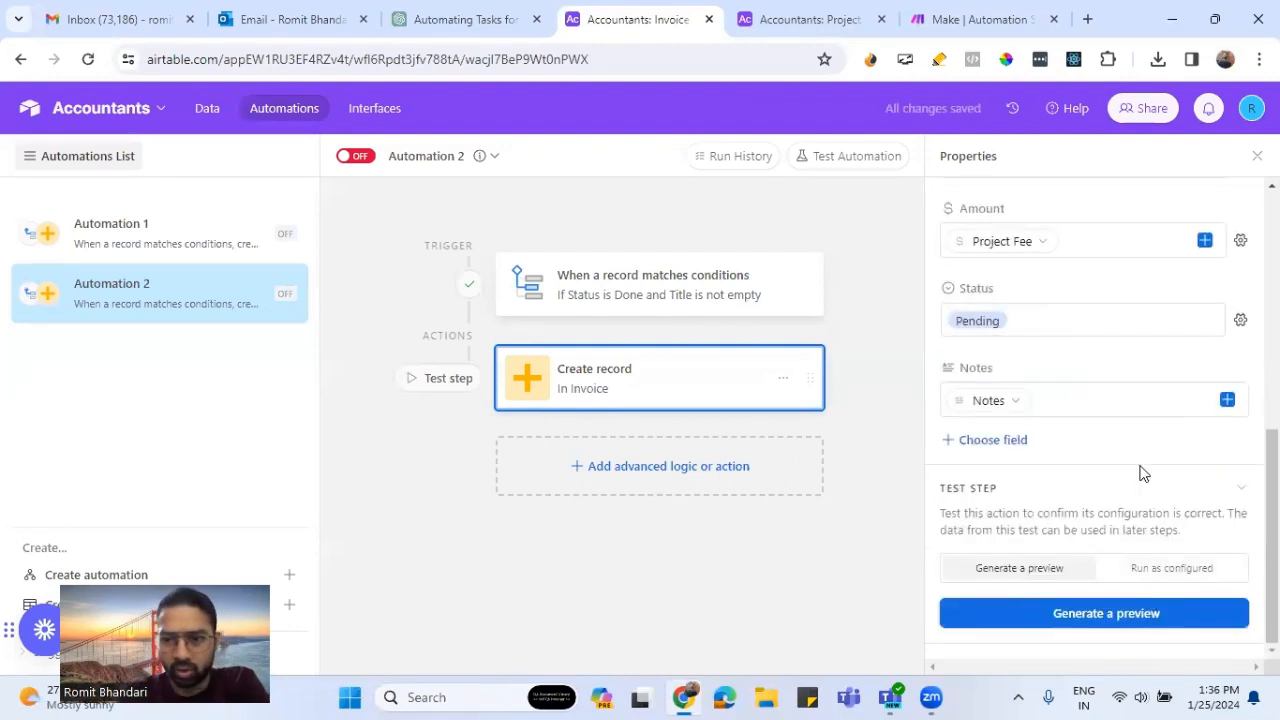
# - Test the Create record action as configured, review the fields of the created invoice record, and close the result
pyautogui.click(1168, 567)
pyautogui.click(1114, 612)
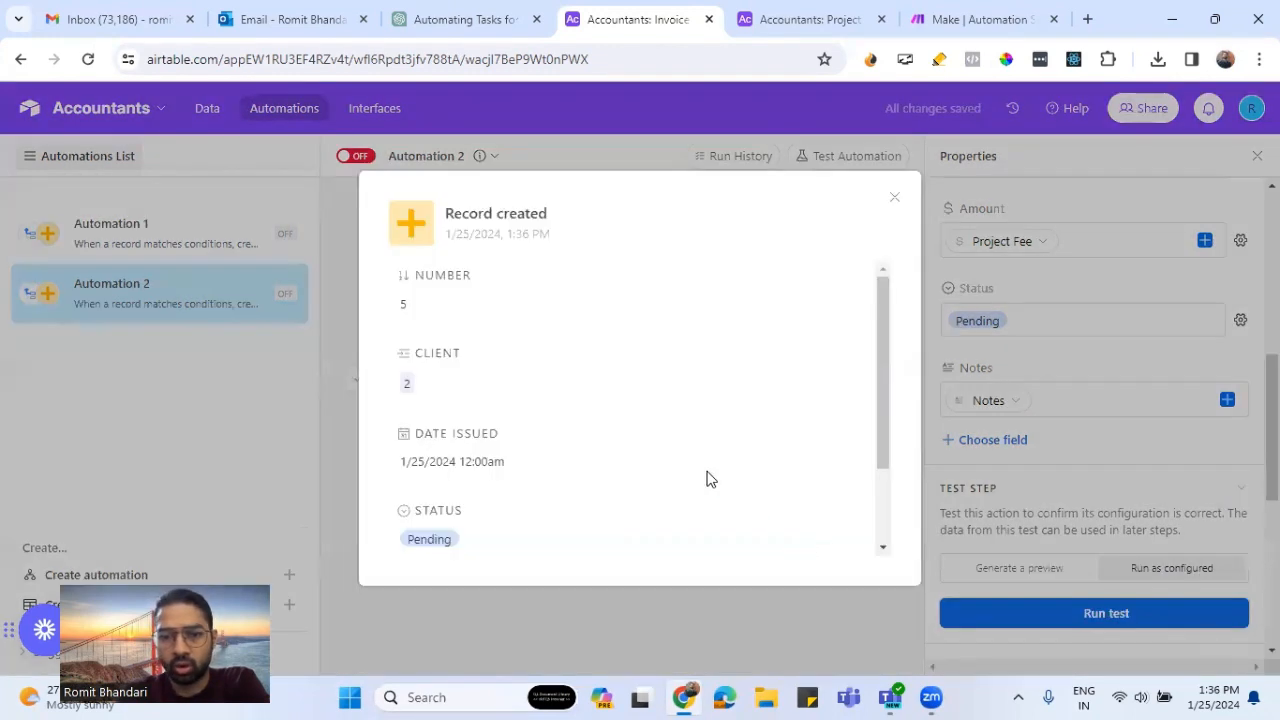
pyautogui.scroll(-1, 683, 461)
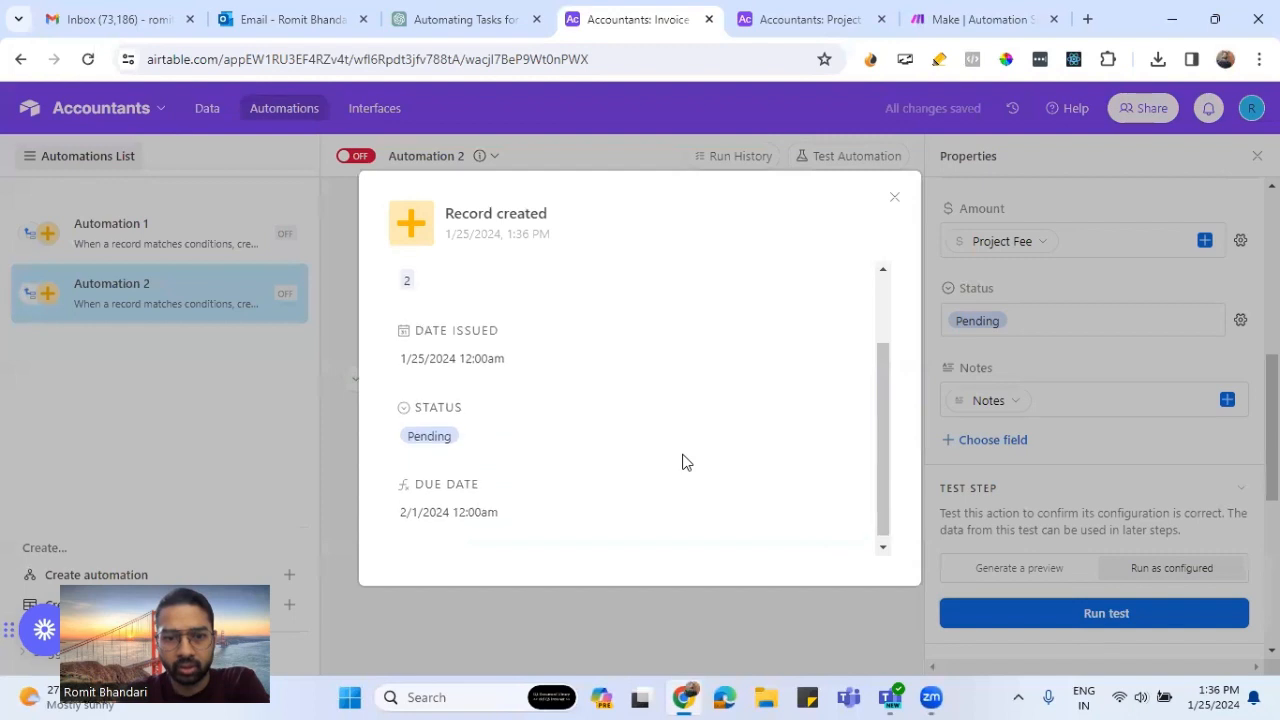
pyautogui.scroll(1, 683, 461)
pyautogui.scroll(-1, 683, 461)
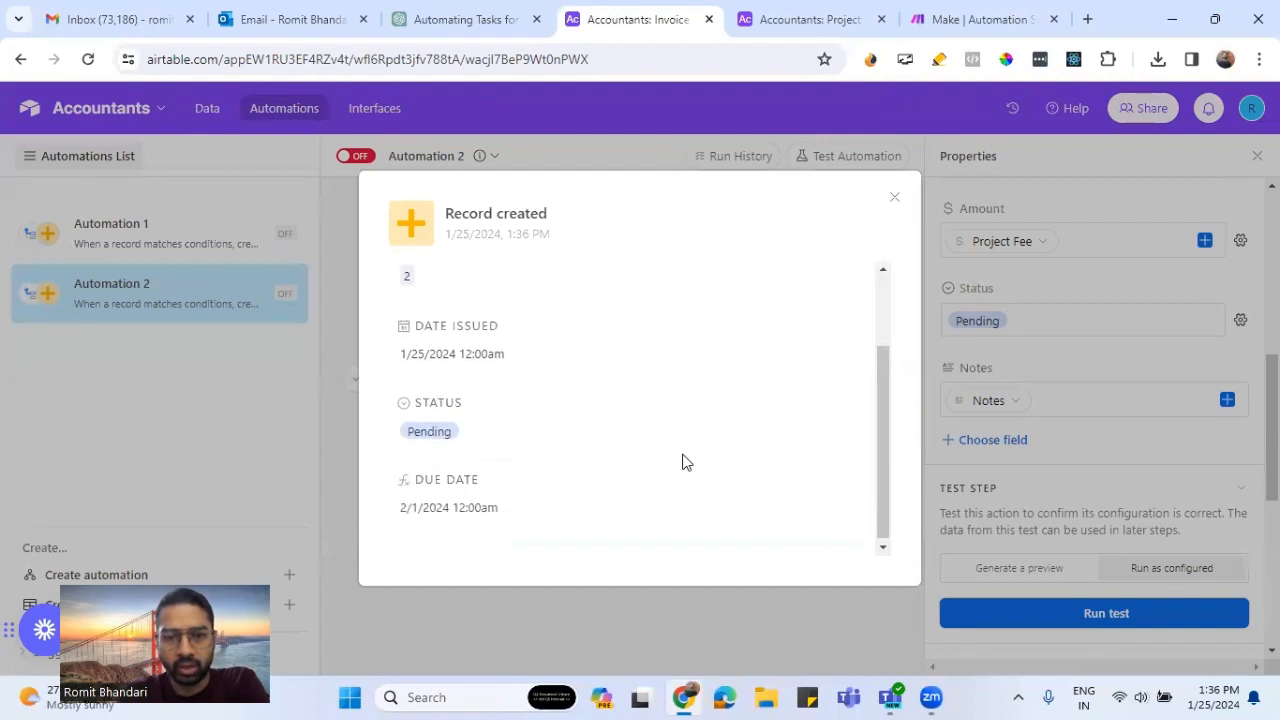
pyautogui.scroll(1, 683, 461)
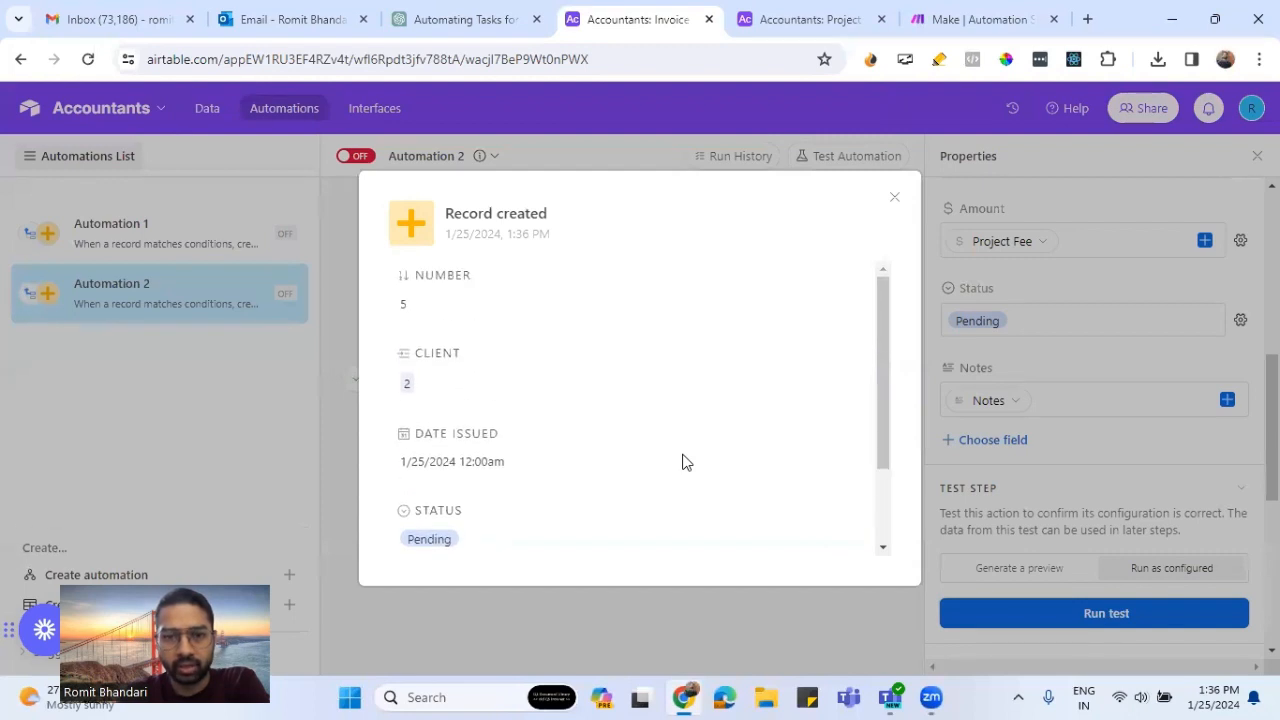
pyautogui.click(894, 197)
# - Switch to the base's data and check the new record's columns in the Invoice table
pyautogui.moveTo(792, 27)
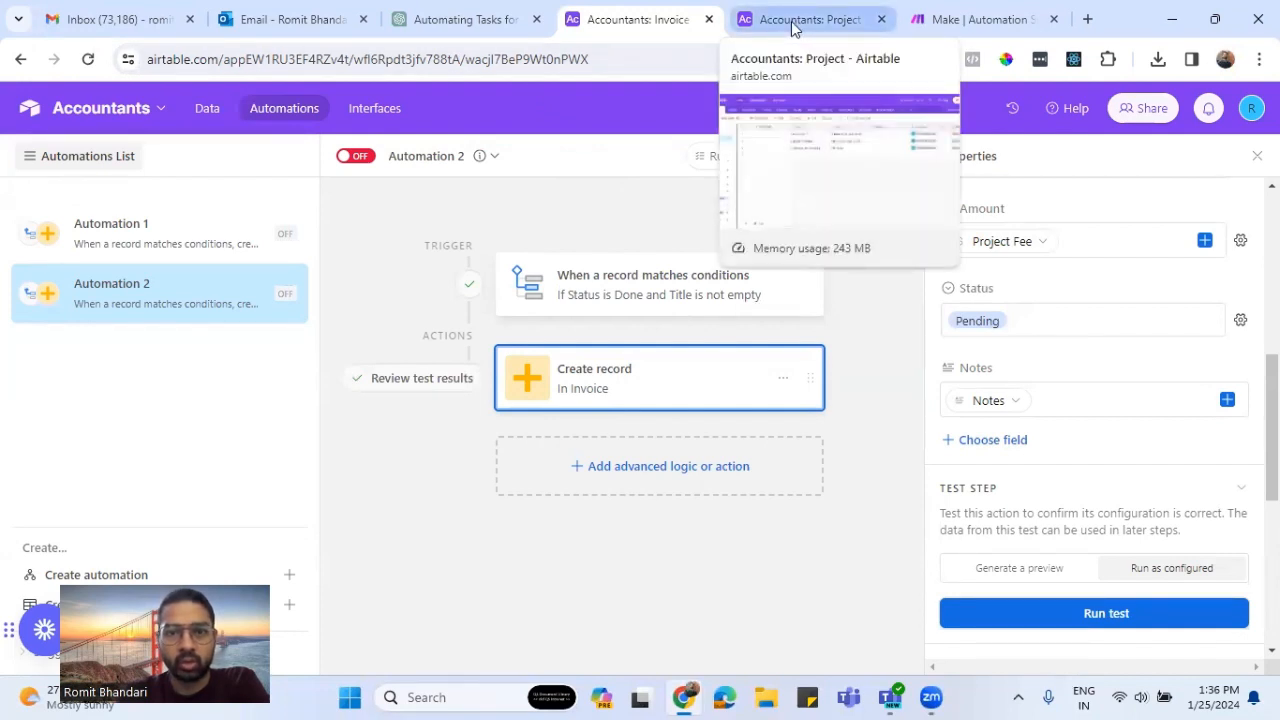
pyautogui.click(792, 27)
pyautogui.click(178, 152)
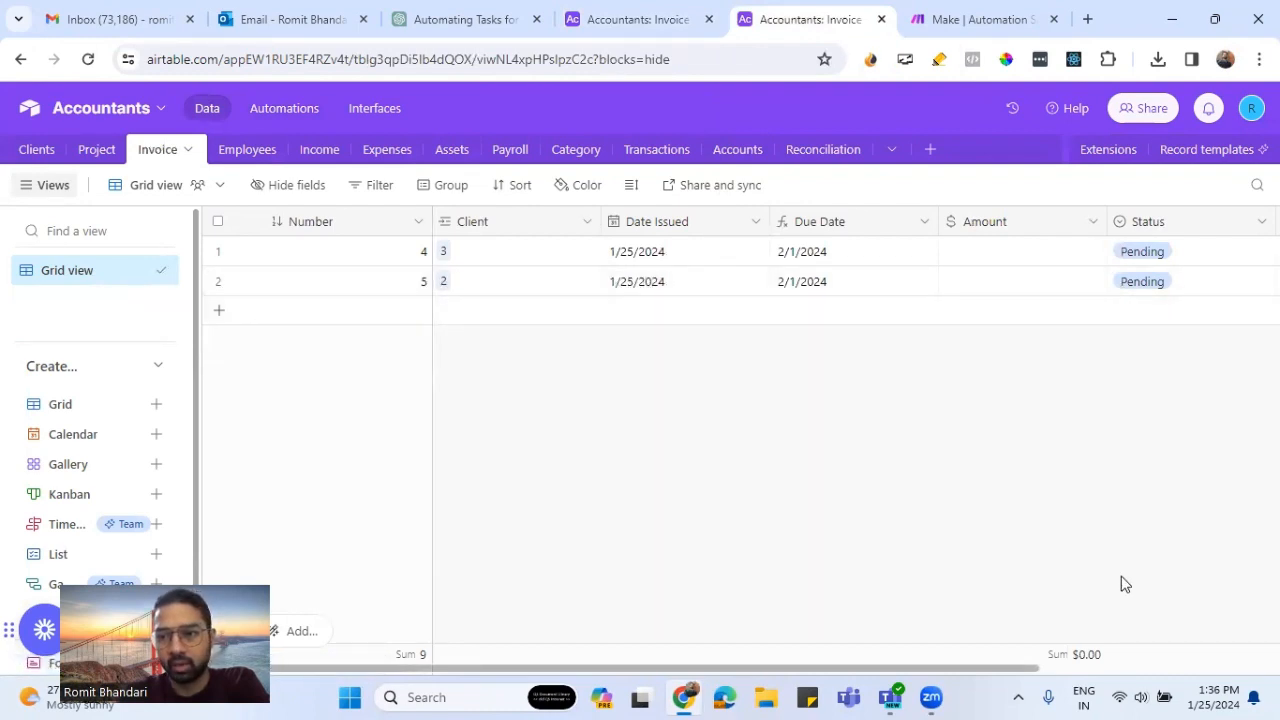
pyautogui.moveTo(1026, 668); pyautogui.dragTo(1000, 678)
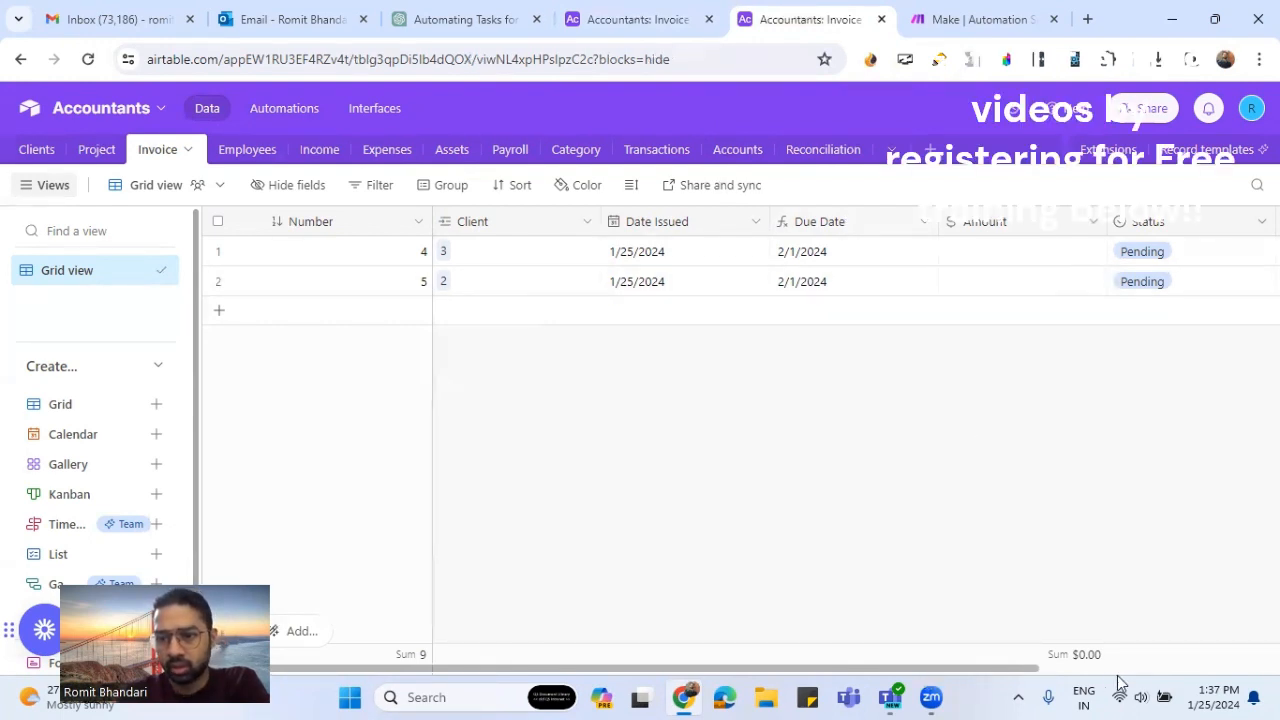
pyautogui.moveTo(1020, 672)
pyautogui.mouseDown()
pyautogui.moveTo(1192, 676)
pyautogui.moveTo(1005, 658)
pyautogui.mouseUp()
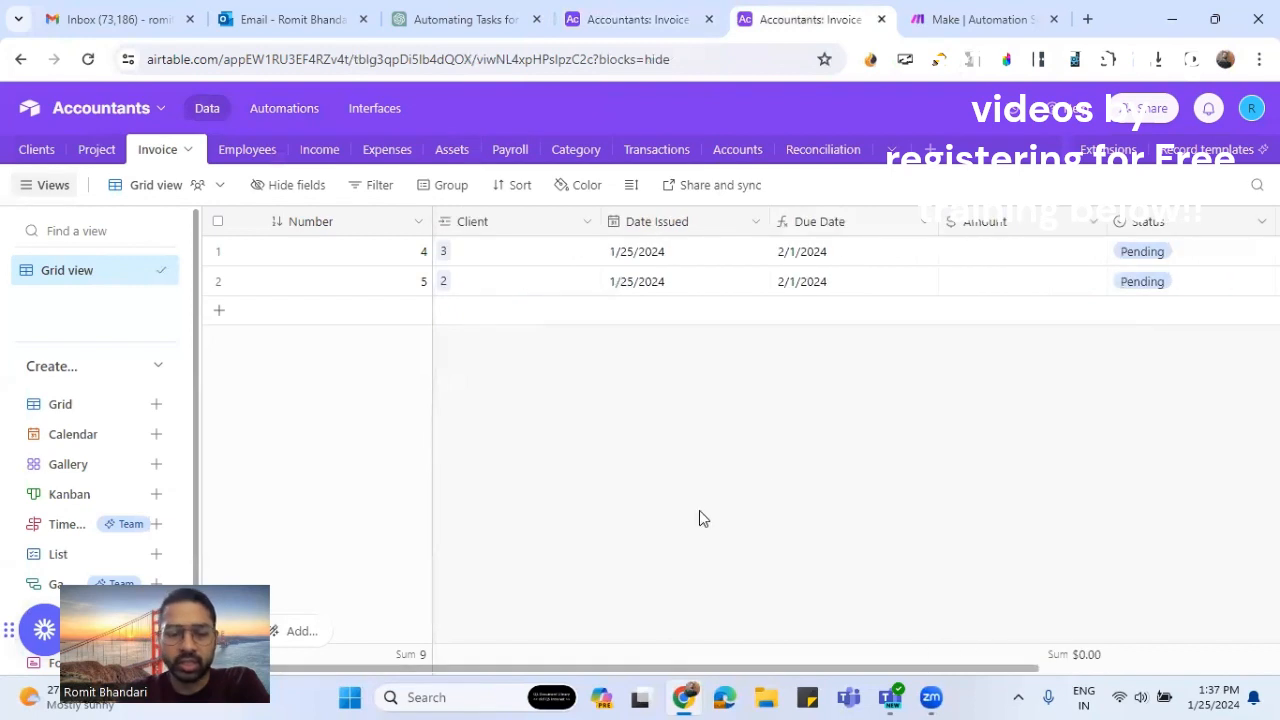